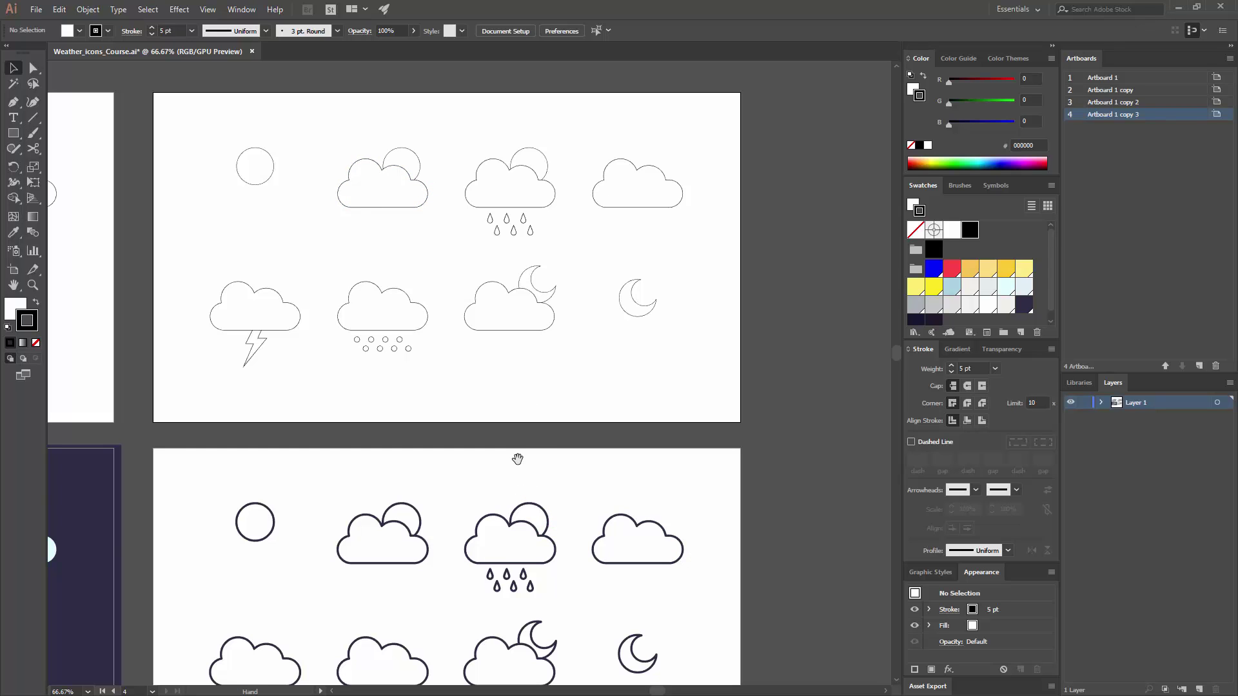
# Ungroup the full set of thin-outlined weather icons on the upper artboard so each icon is selectable.
pyautogui.moveTo(516, 455); pyautogui.dragTo(559, 345)
pyautogui.moveTo(633, 265); pyautogui.dragTo(599, 381)
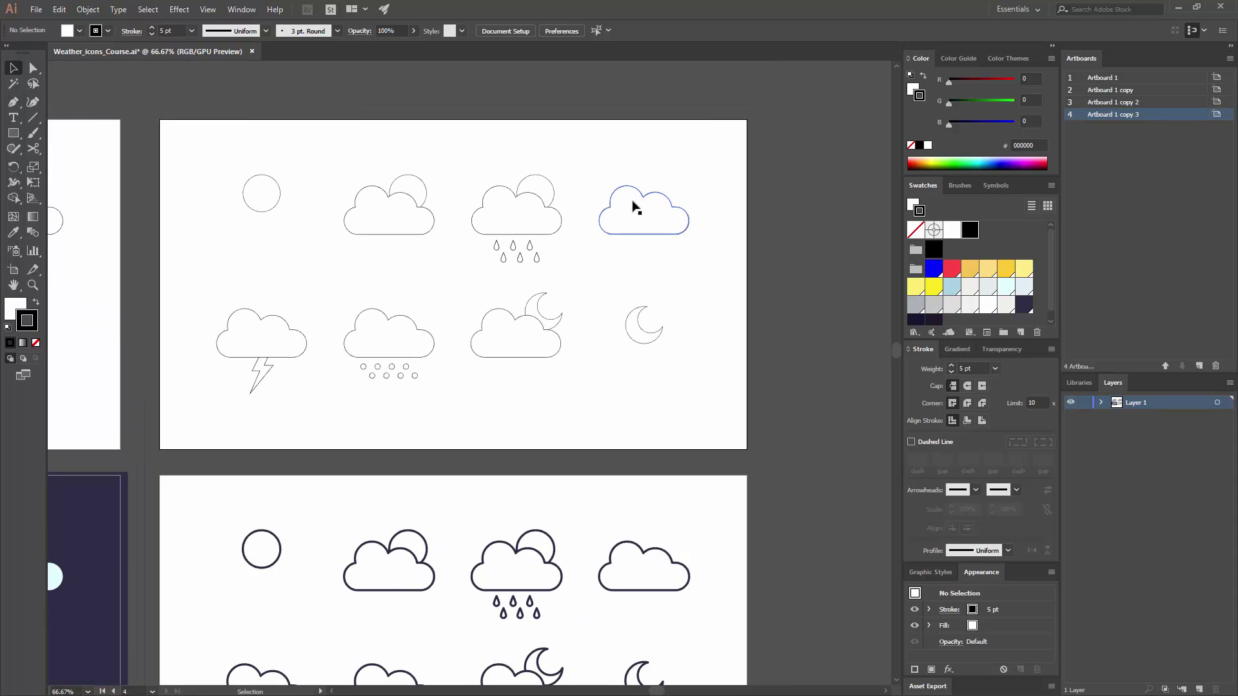
pyautogui.moveTo(578, 570); pyautogui.dragTo(604, 500)
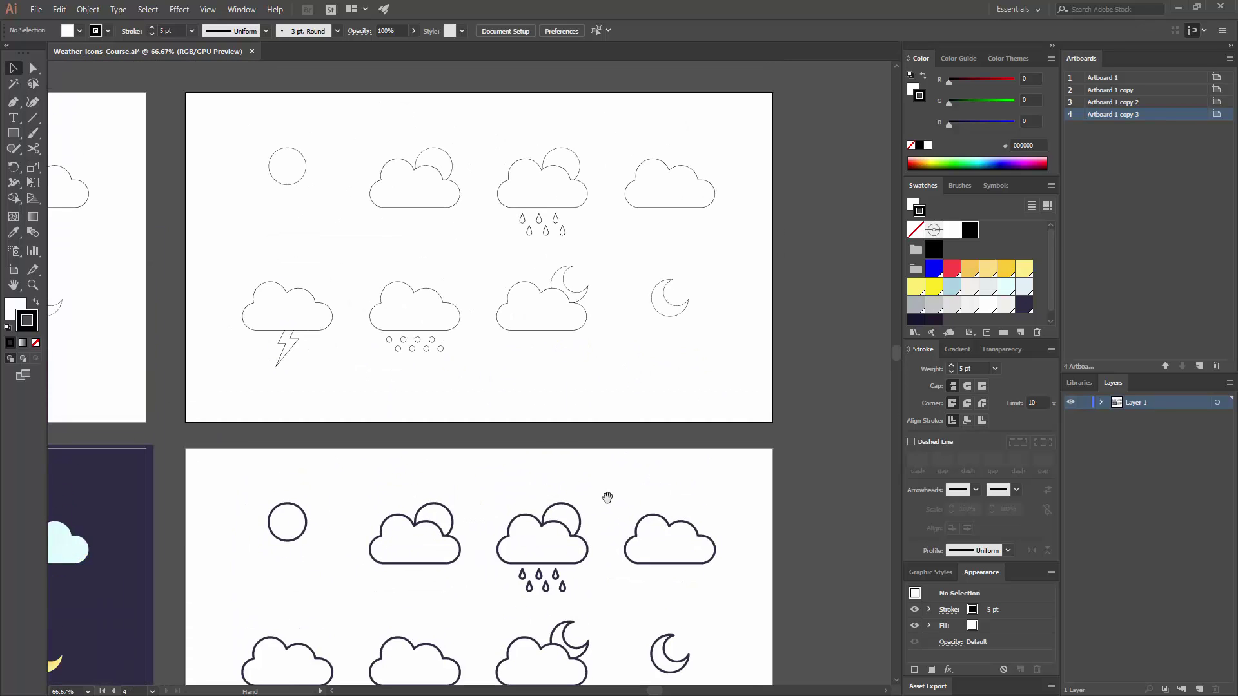
pyautogui.moveTo(609, 366); pyautogui.dragTo(593, 409)
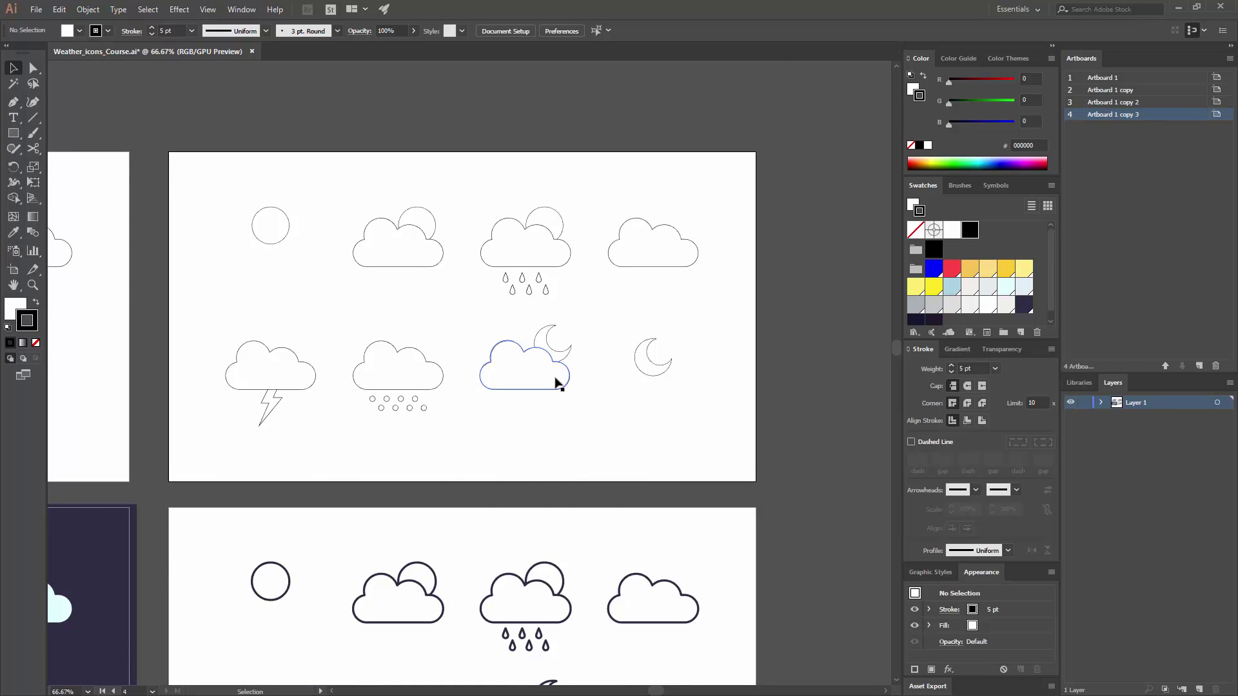
pyautogui.click(530, 351)
pyautogui.rightClick(403, 358)
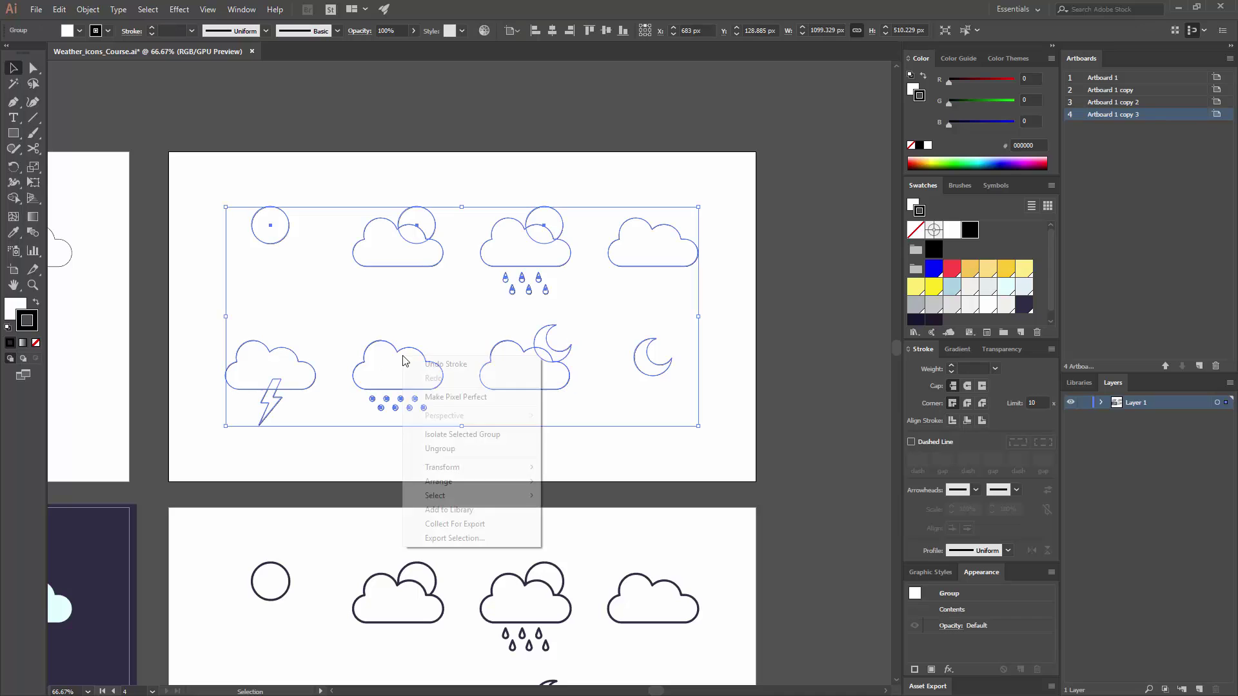
pyautogui.click(467, 448)
pyautogui.click(526, 438)
pyautogui.click(274, 384)
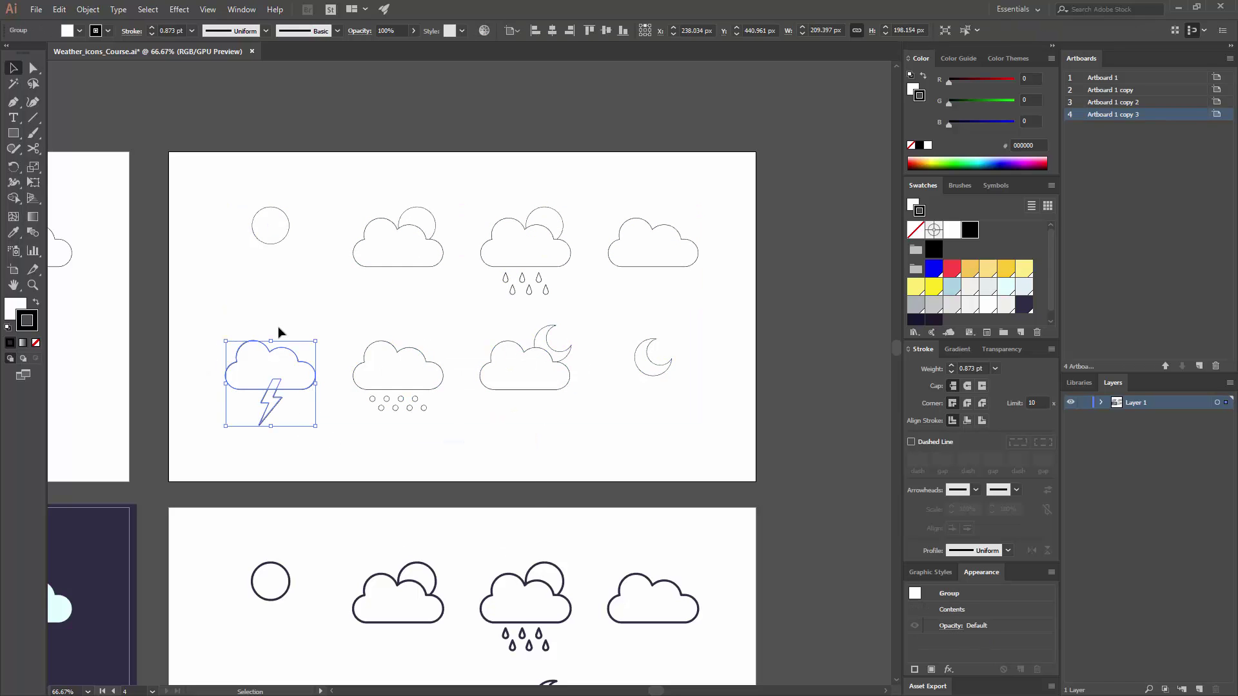
# Select the six cloud-based icons on the upper artboard together and ungroup them.
pyautogui.click(289, 347)
pyautogui.click(298, 372)
pyautogui.keyDown('shift'); pyautogui.click(424, 372); pyautogui.keyUp('shift')
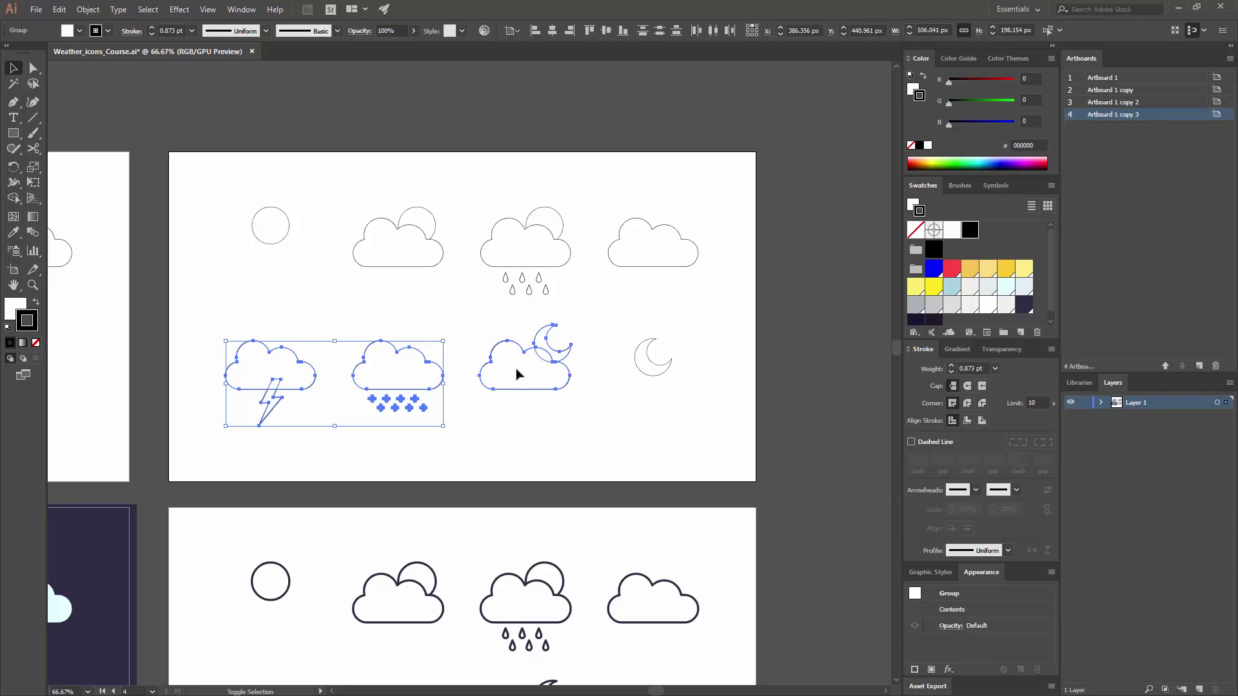
pyautogui.keyDown('shift'); pyautogui.click(514, 345); pyautogui.keyUp('shift')
pyautogui.keyDown('shift'); pyautogui.click(645, 261); pyautogui.keyUp('shift')
pyautogui.keyDown('shift'); pyautogui.click(509, 253); pyautogui.keyUp('shift')
pyautogui.keyDown('shift'); pyautogui.click(406, 249); pyautogui.keyUp('shift')
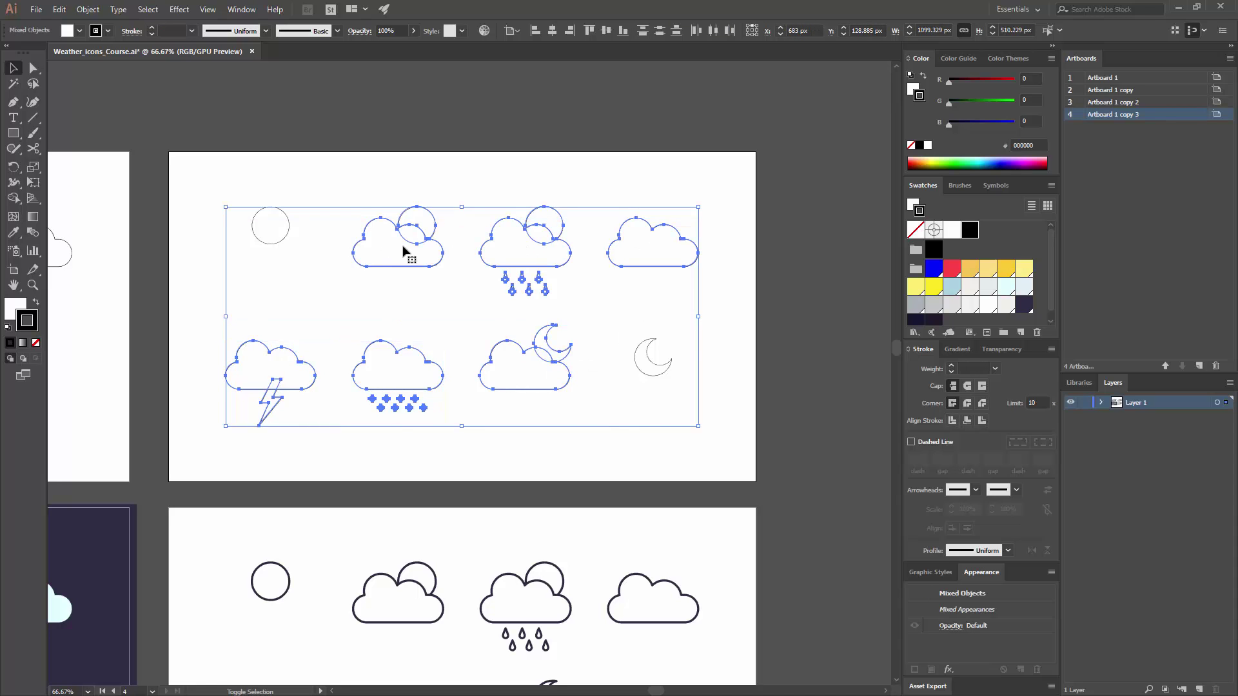
pyautogui.rightClick(408, 248)
pyautogui.click(434, 326)
pyautogui.click(661, 290)
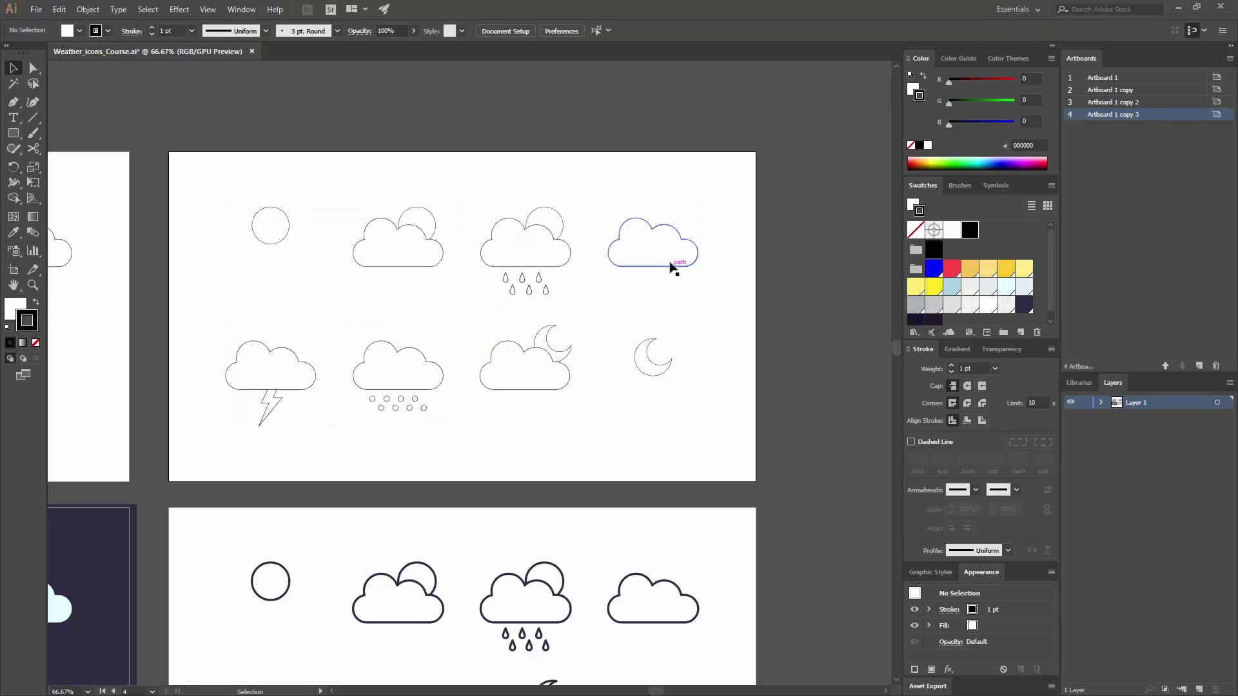
# Ungroup the rain, sun-and-cloud and snow icons one by one into separate shapes.
pyautogui.rightClick(530, 259)
pyautogui.click(568, 354)
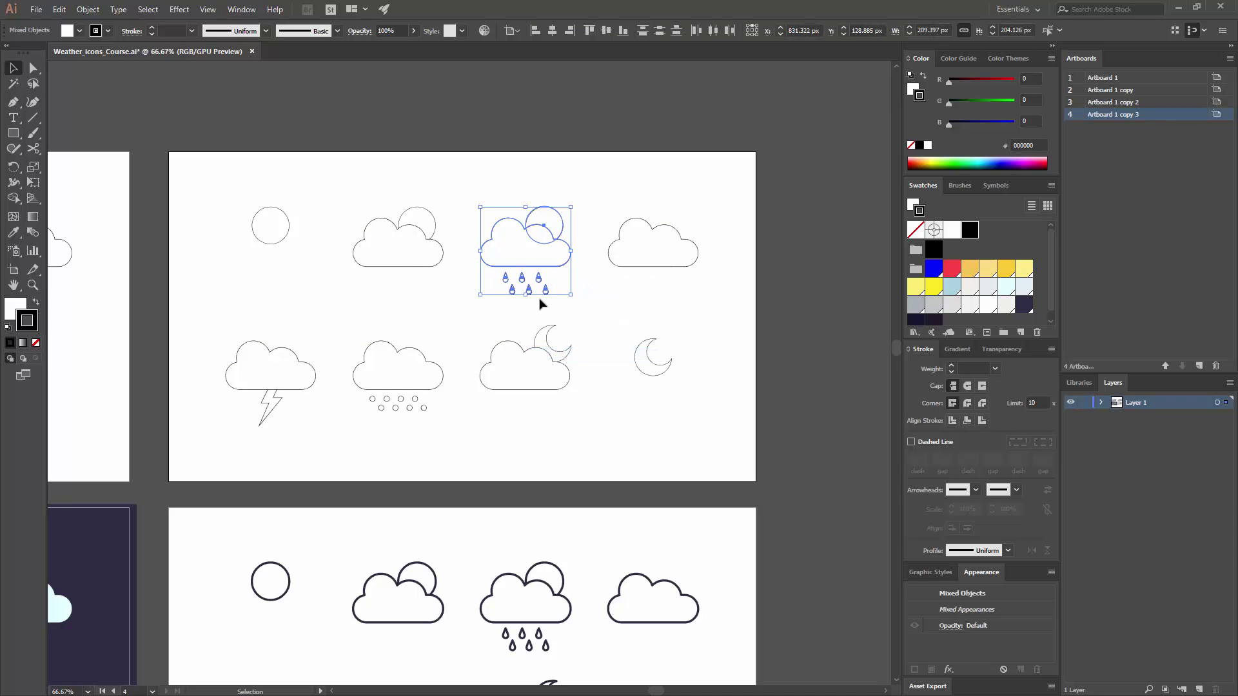
pyautogui.click(420, 262)
pyautogui.rightClick(416, 259)
pyautogui.click(451, 351)
pyautogui.click(420, 361)
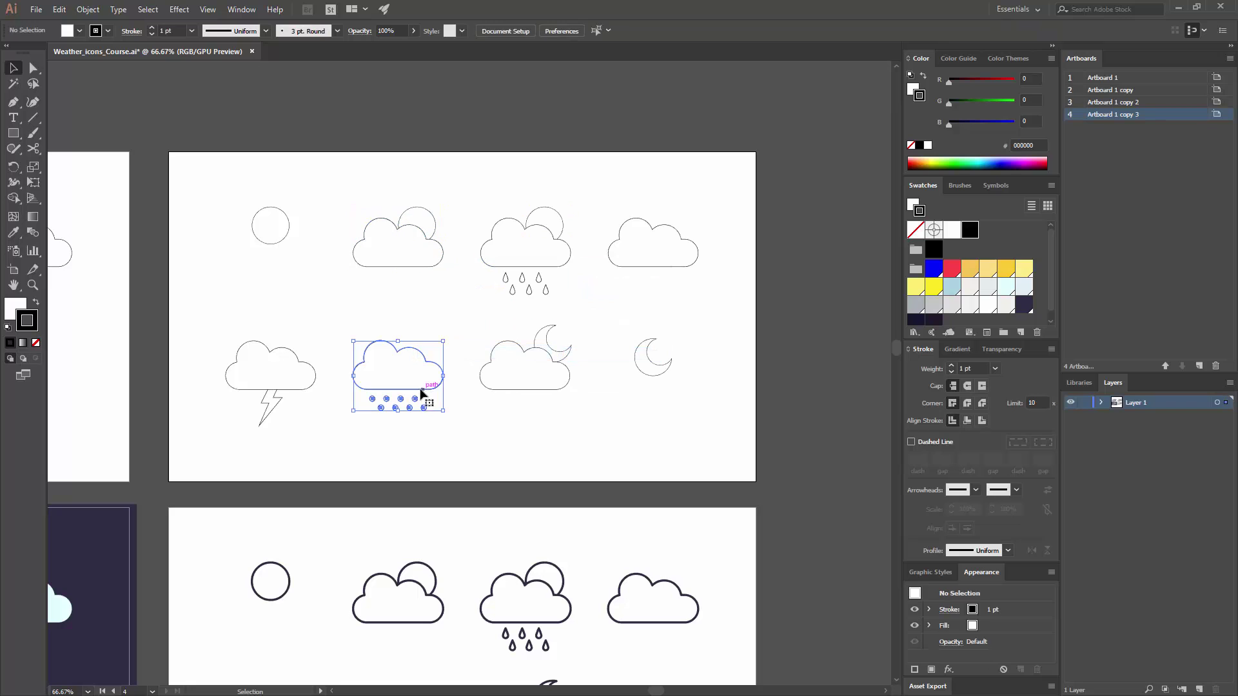
pyautogui.rightClick(415, 377)
pyautogui.click(451, 470)
pyautogui.click(335, 445)
# Ungroup the lightning icon and the cloud-and-moon icon into separate shapes.
pyautogui.click(251, 392)
pyautogui.rightClick(272, 377)
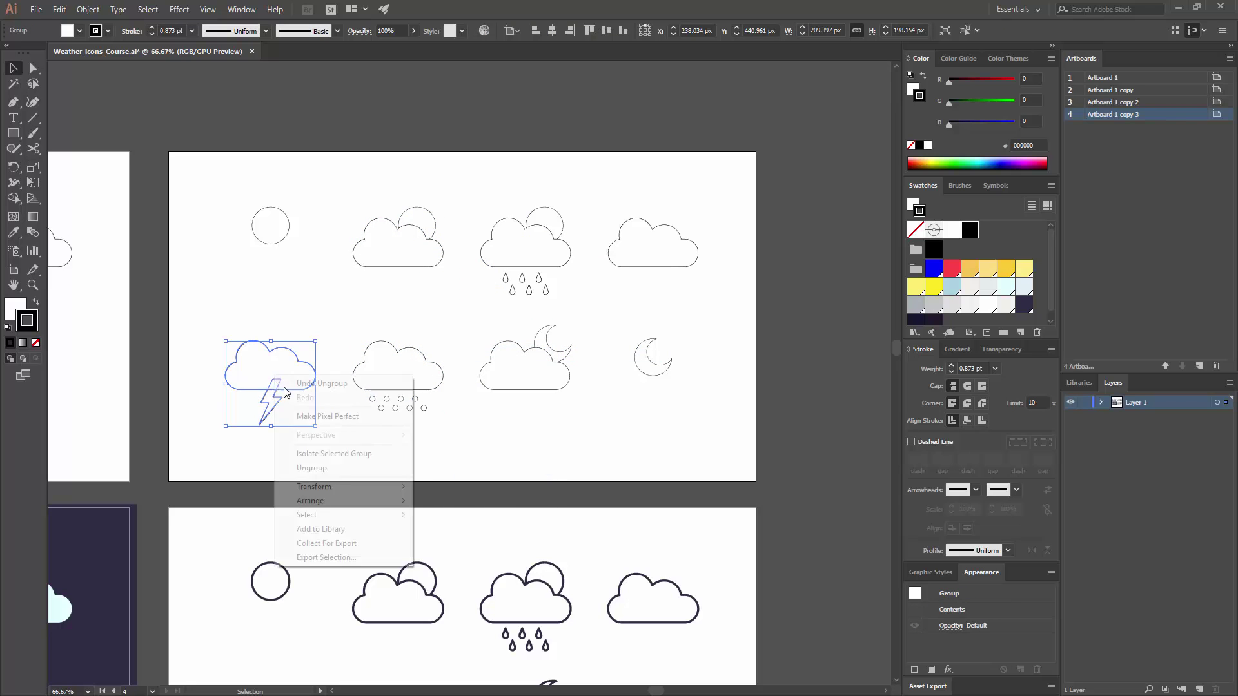
pyautogui.click(287, 470)
pyautogui.click(561, 406)
pyautogui.click(567, 381)
pyautogui.rightClick(568, 381)
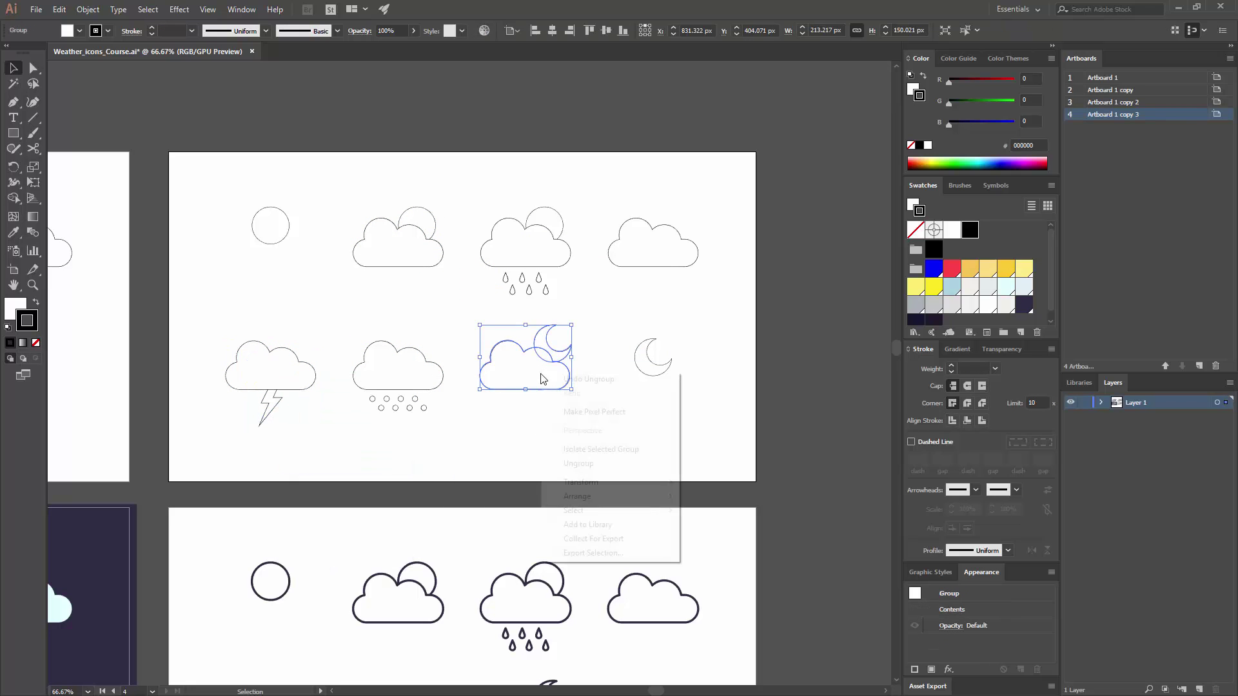
pyautogui.click(584, 464)
pyautogui.click(407, 315)
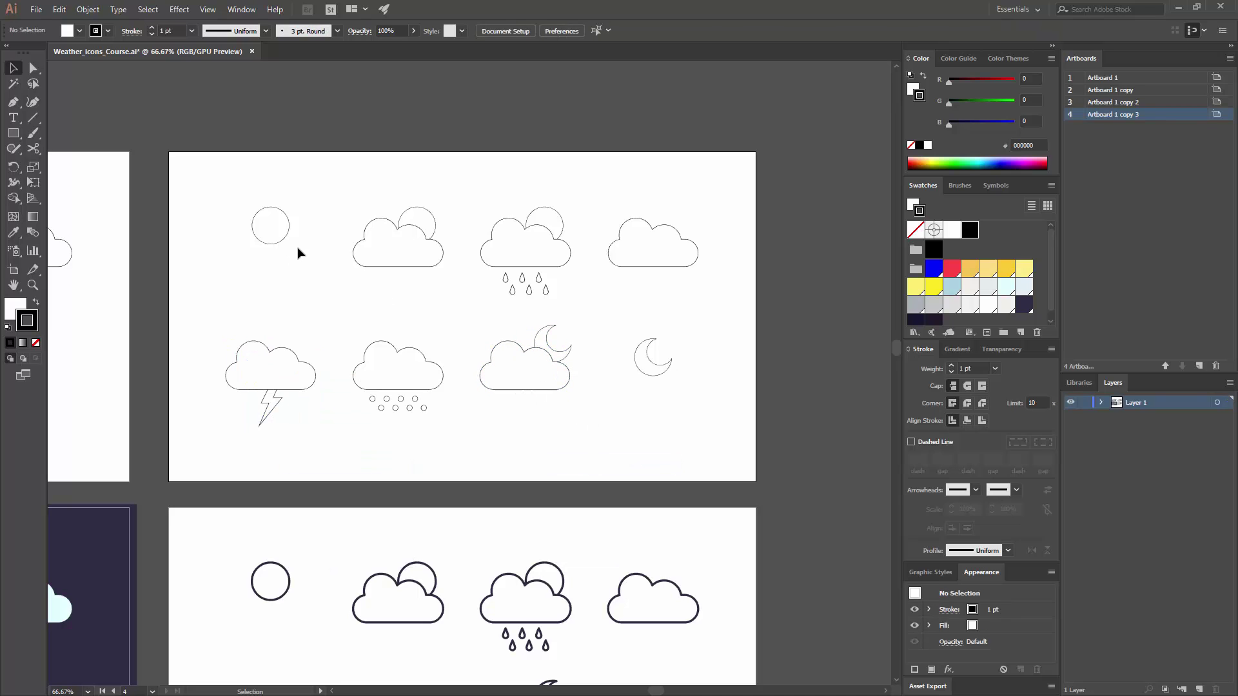
# Remove the stroke from the standalone sun circle and fill it with the golden yellow swatch (R 252, G 202, B 50).
pyautogui.moveTo(300, 254); pyautogui.dragTo(250, 214)
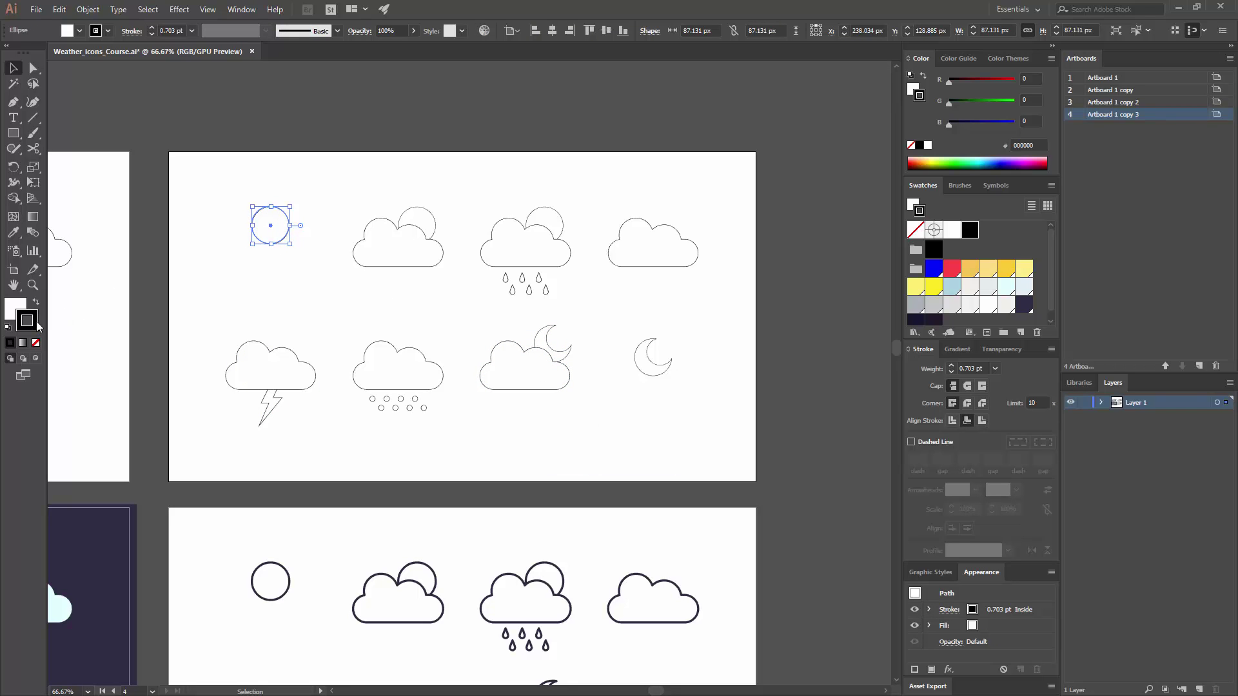
pyautogui.click(36, 343)
pyautogui.press('x')
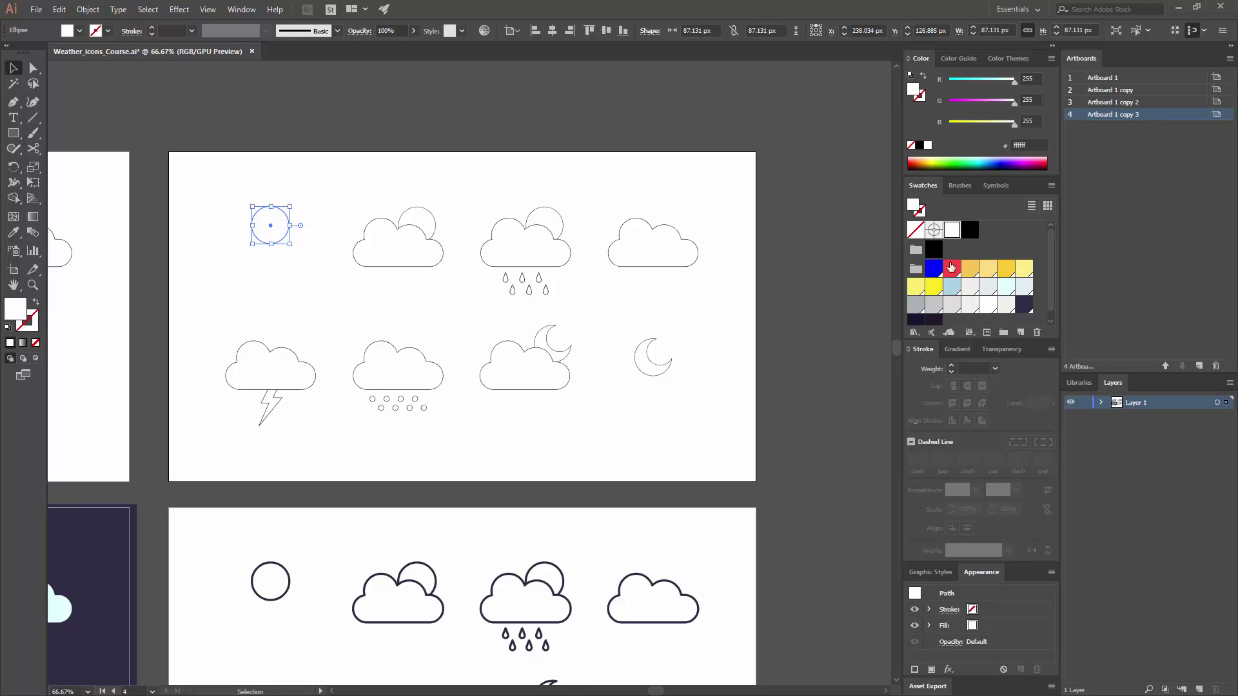
pyautogui.click(1007, 271)
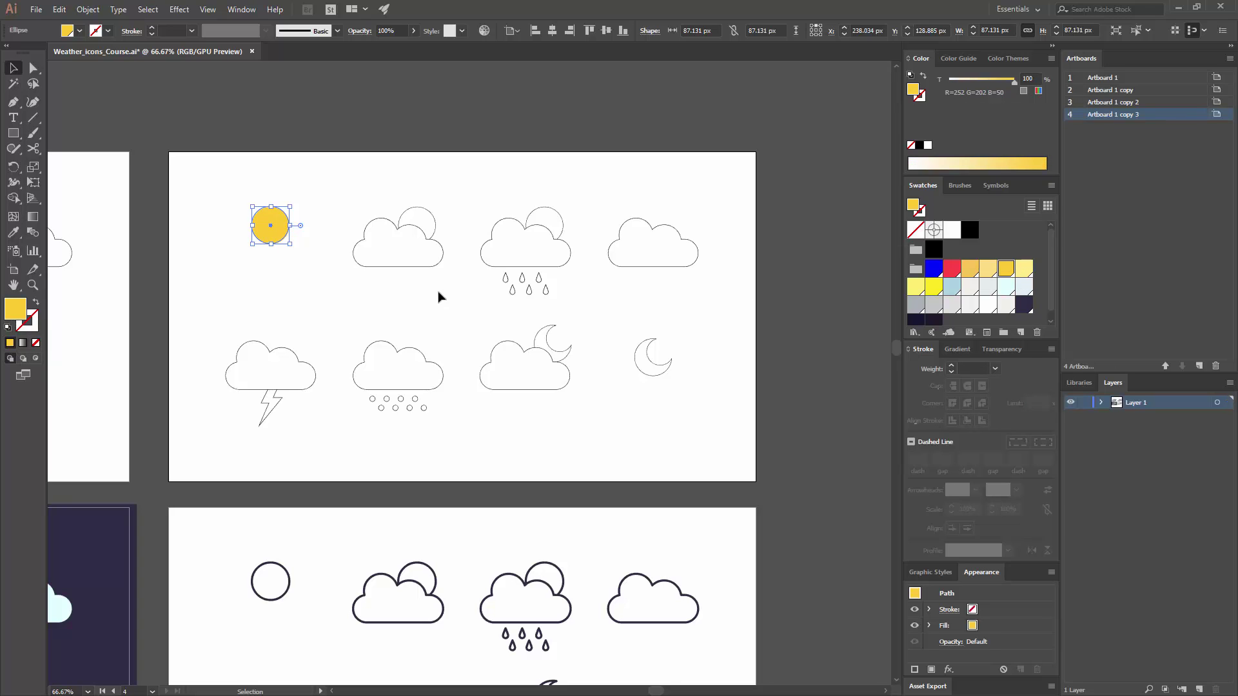
pyautogui.click(326, 323)
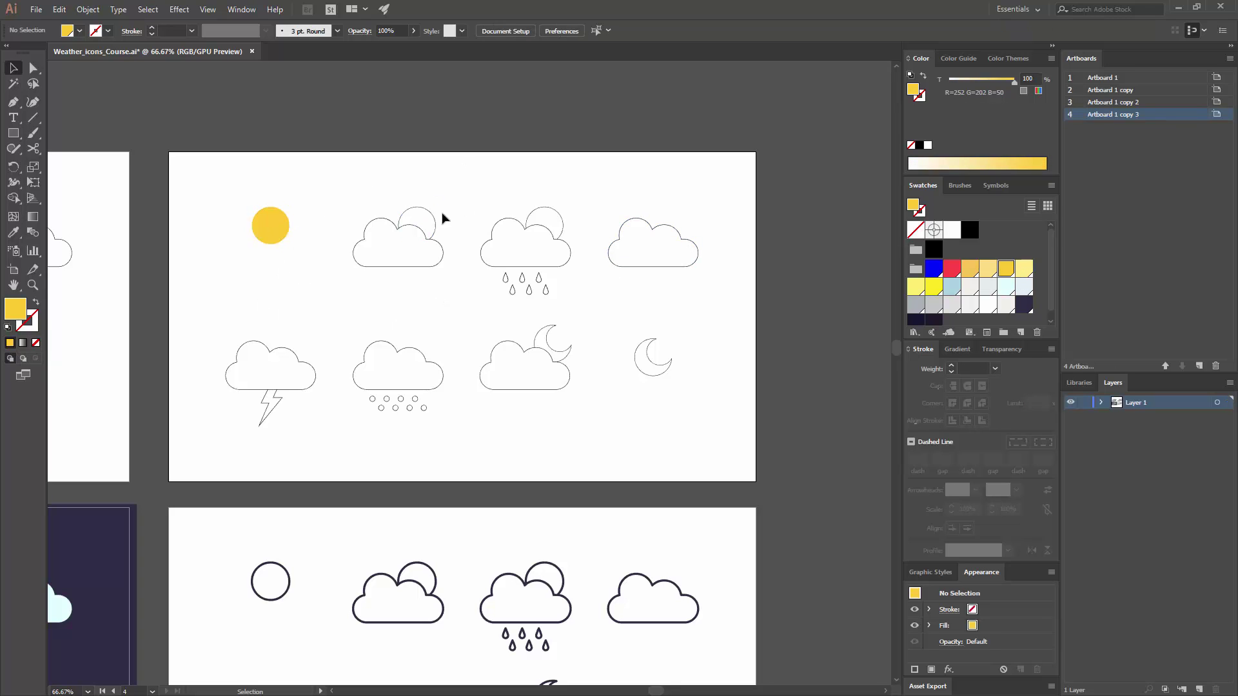
# Copy the standalone sun's yellow, strokeless appearance onto the two suns behind the clouds with the Eyedropper.
pyautogui.press('a')
pyautogui.click(424, 220)
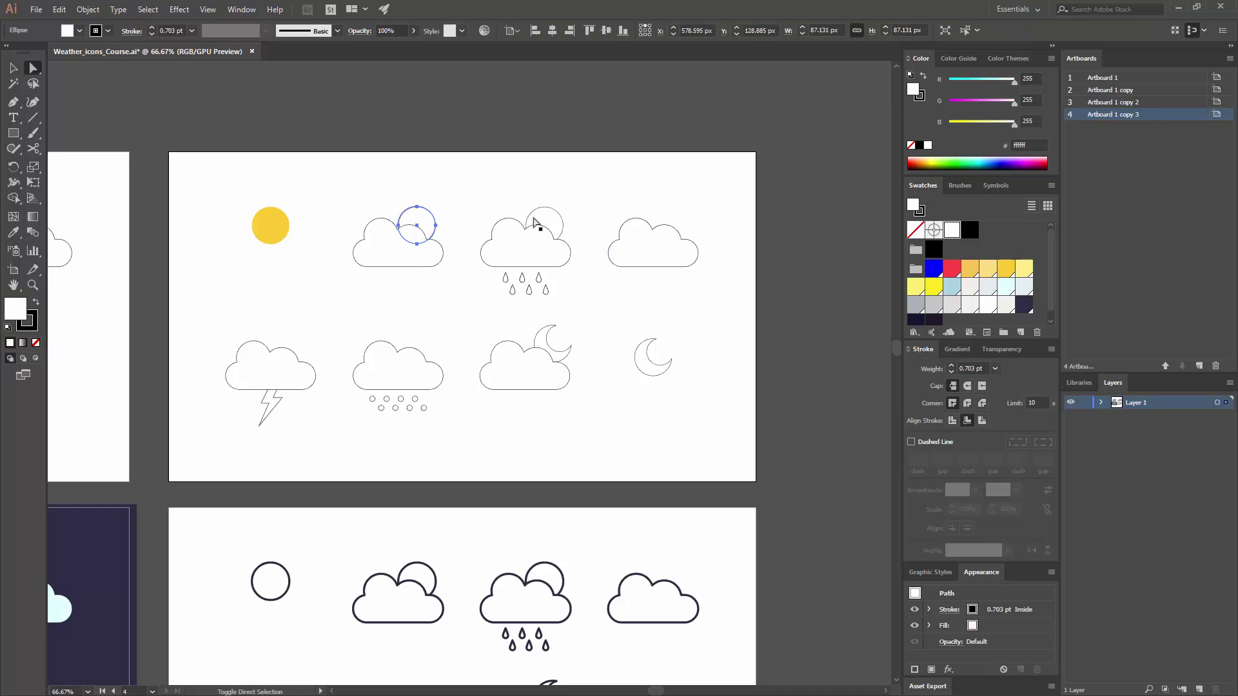
pyautogui.keyDown('shift'); pyautogui.click(562, 219); pyautogui.keyUp('shift')
pyautogui.click(14, 232)
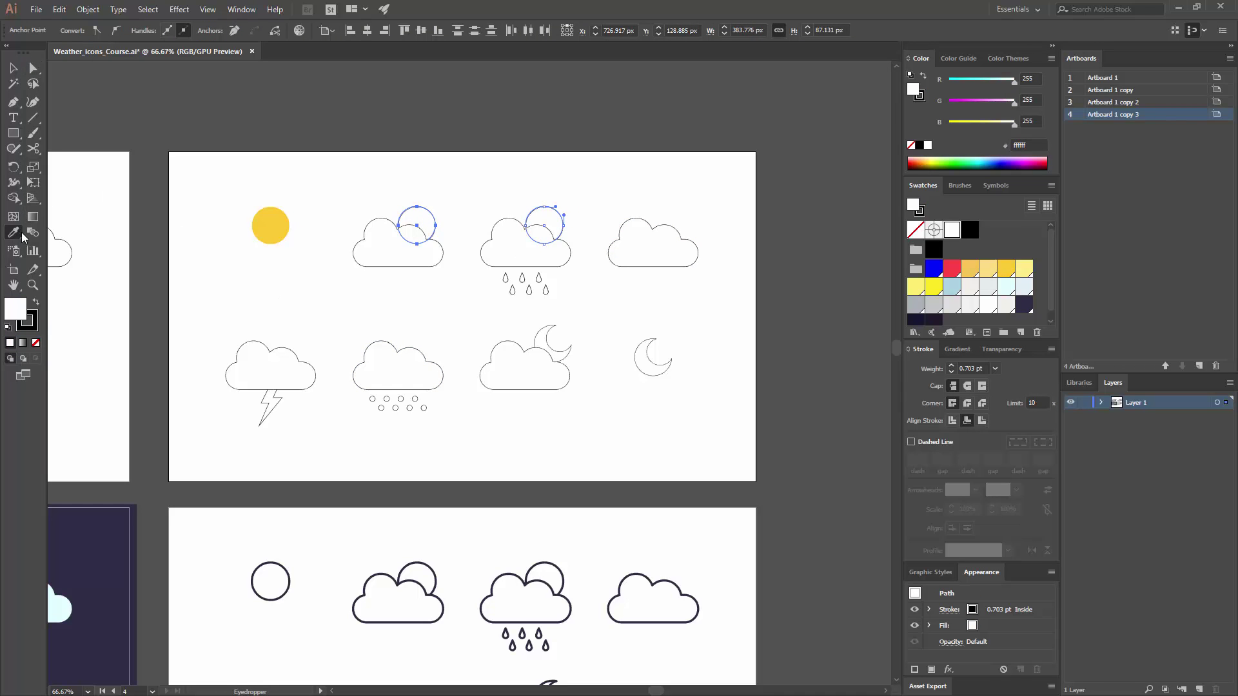
pyautogui.click(258, 215)
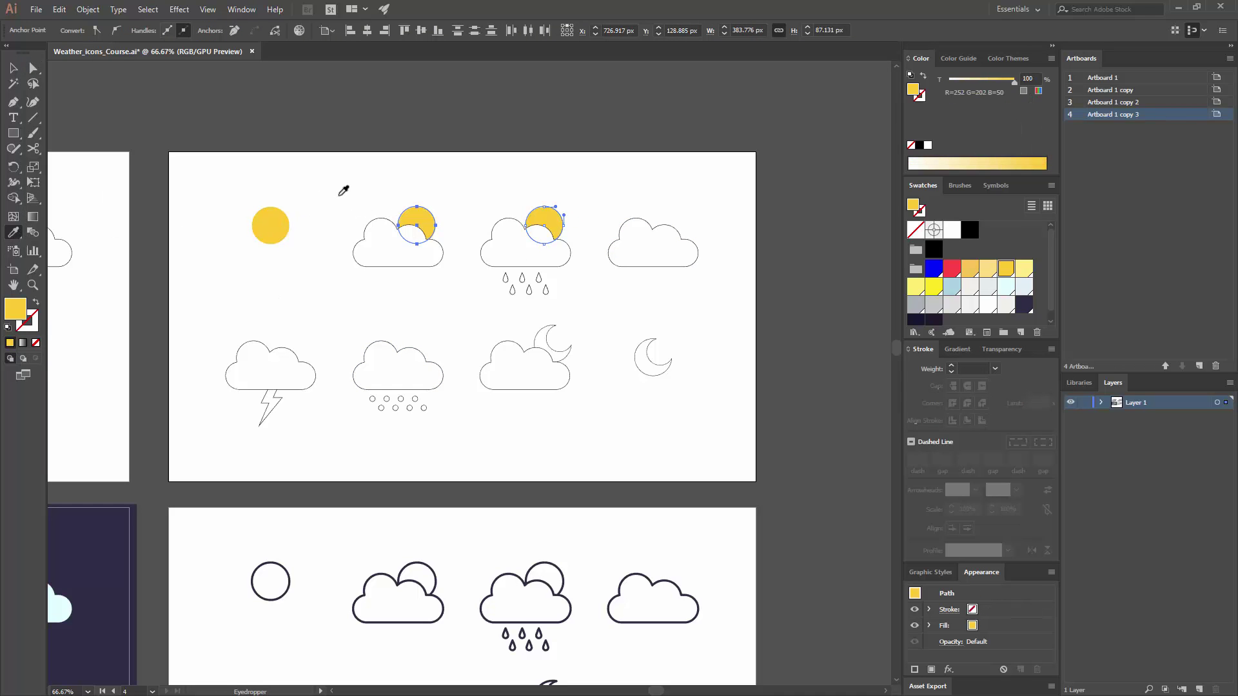
pyautogui.press('v')
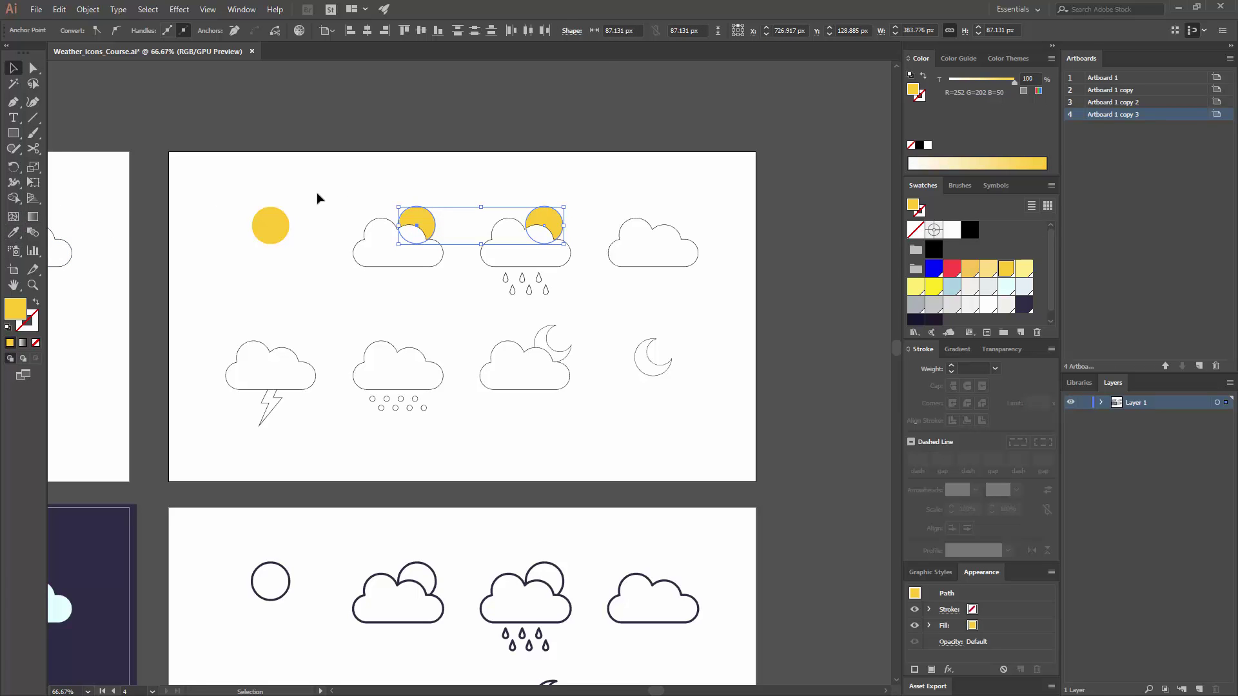
pyautogui.click(359, 188)
# Fill the clouds of the sun-and-cloud and rain icons, plus the raindrops, with the pale cyan swatch and remove their stroke.
pyautogui.click(381, 267)
pyautogui.keyDown('shift'); pyautogui.click(524, 265); pyautogui.keyUp('shift')
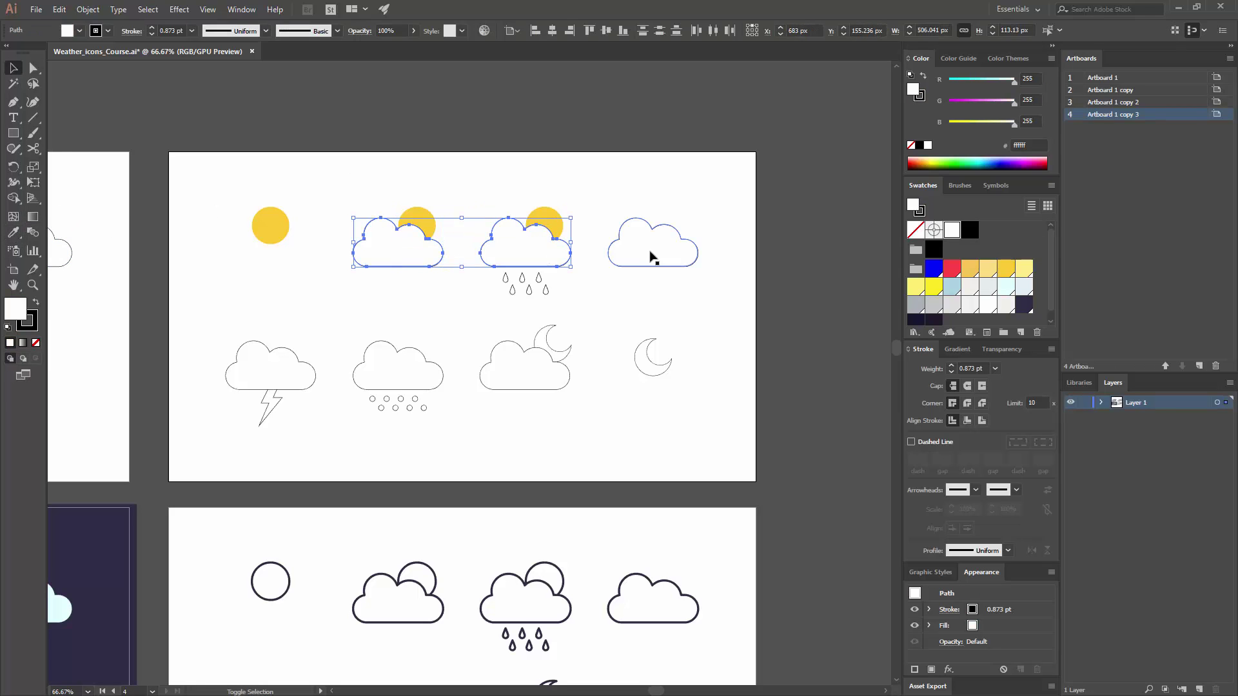
pyautogui.keyDown('shift'); pyautogui.click(654, 257); pyautogui.keyUp('shift')
pyautogui.keyDown('shift'); pyautogui.click(656, 258); pyautogui.keyUp('shift')
pyautogui.keyDown('shift'); pyautogui.click(529, 288); pyautogui.keyUp('shift')
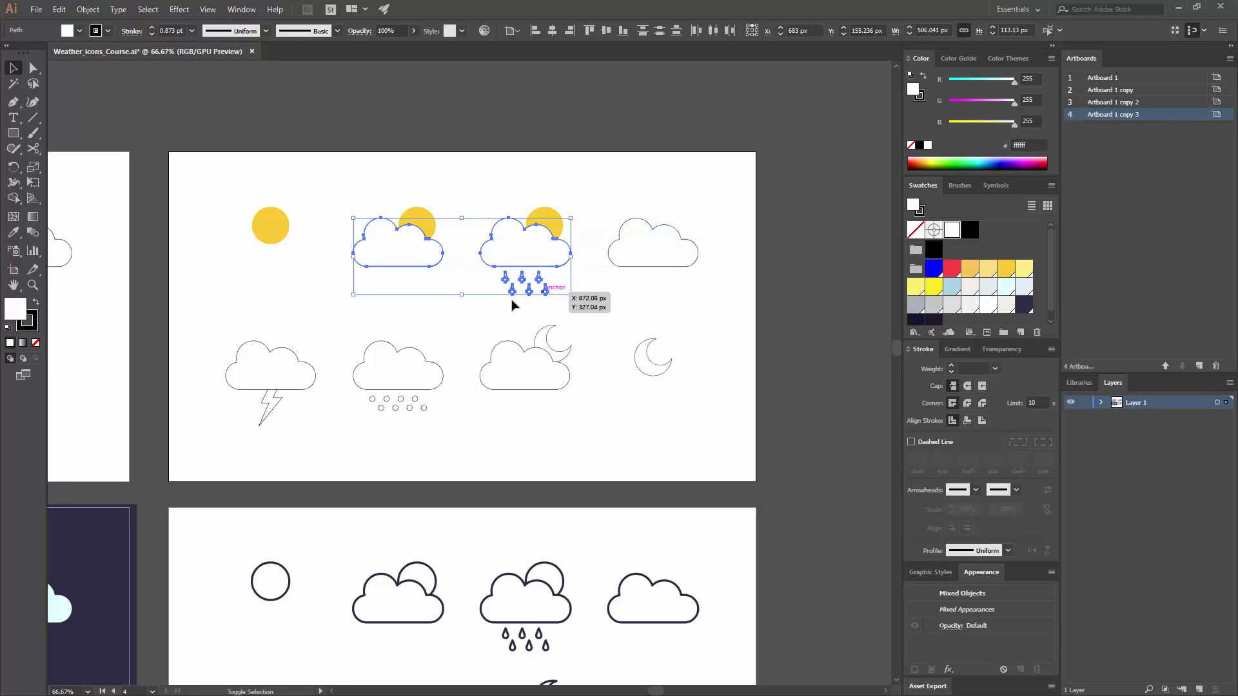
pyautogui.click(1006, 287)
pyautogui.click(32, 328)
pyautogui.click(35, 342)
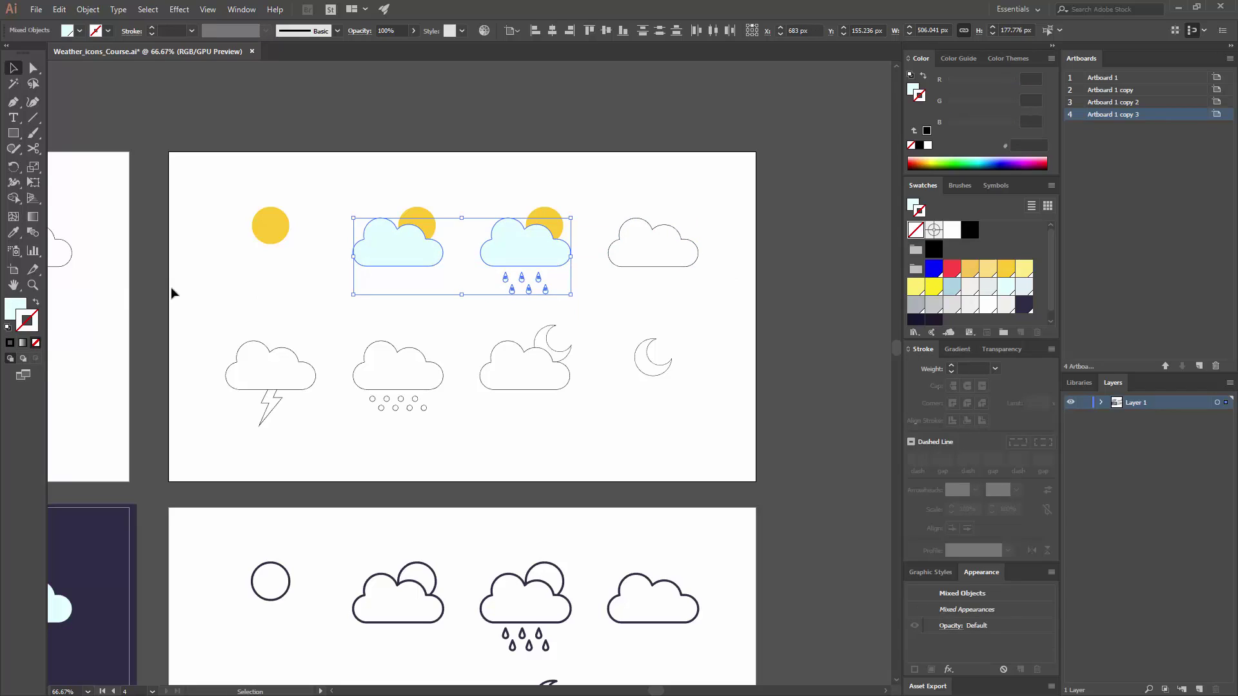
pyautogui.click(194, 309)
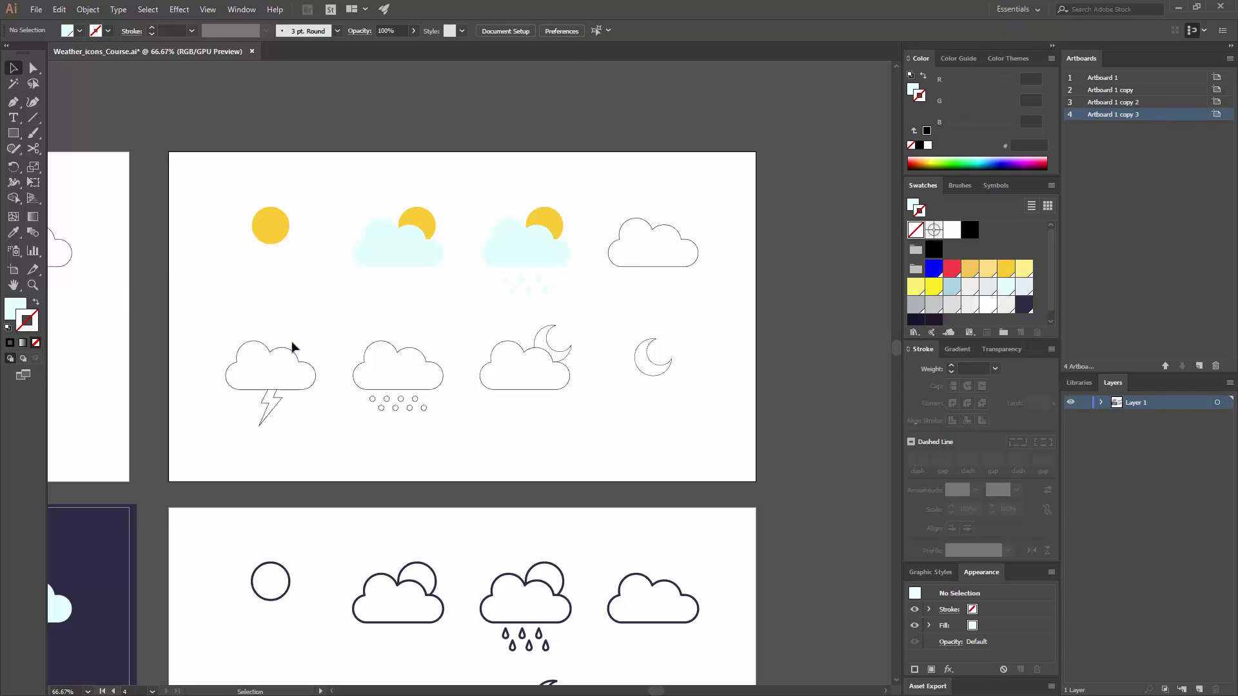
# Match the cloud of the cloud-and-moon icon to the pale cyan clouds with the Eyedropper.
pyautogui.click(503, 370)
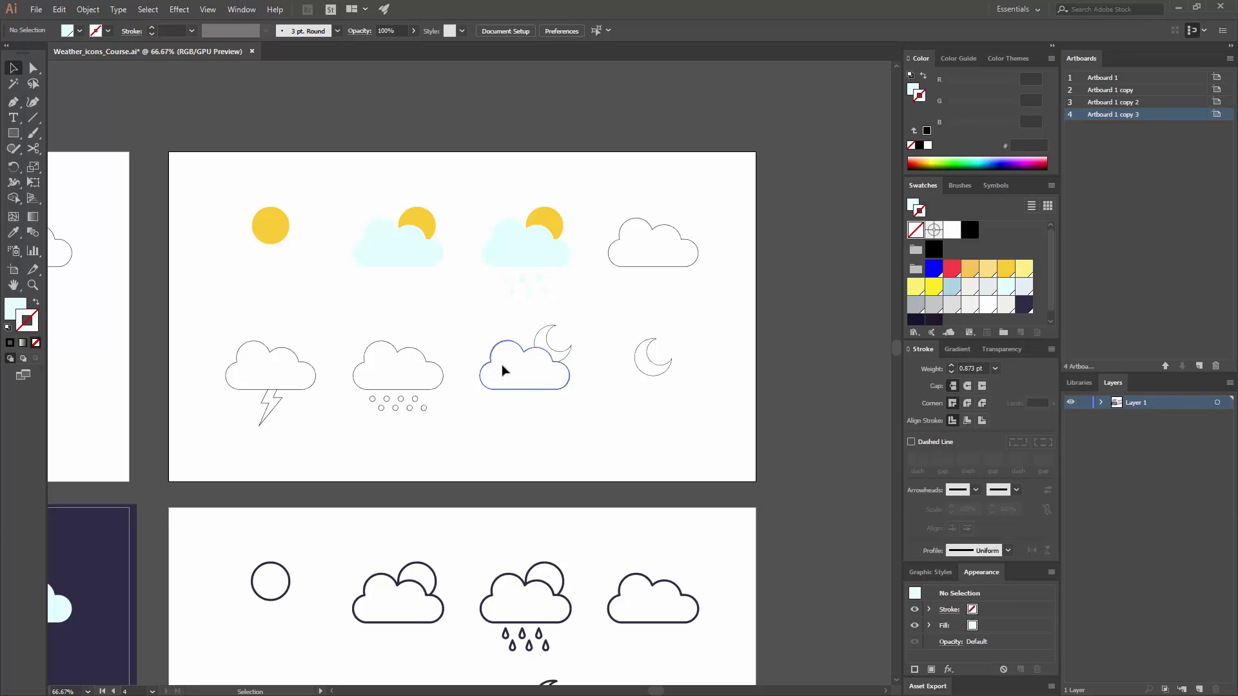
pyautogui.click(13, 232)
pyautogui.click(374, 239)
pyautogui.press('v')
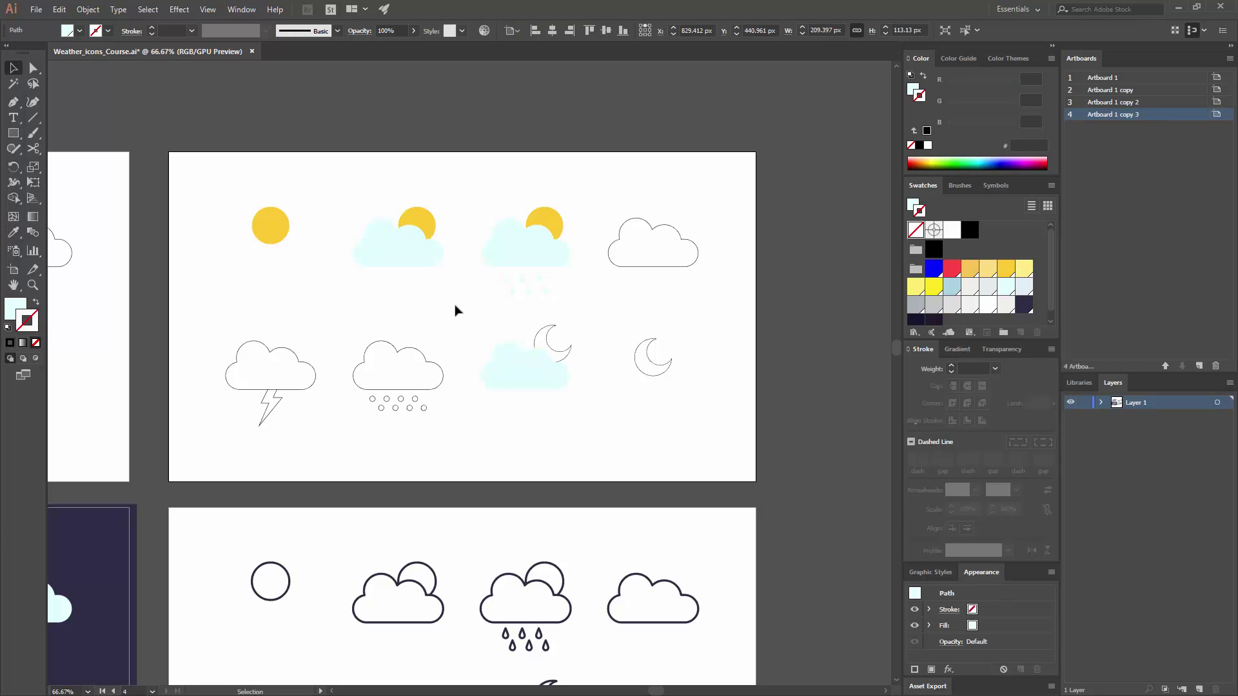
# Remove the stroke from the snow icon's cloud and snowflake dots, keeping the white fill.
pyautogui.moveTo(444, 429); pyautogui.dragTo(362, 340)
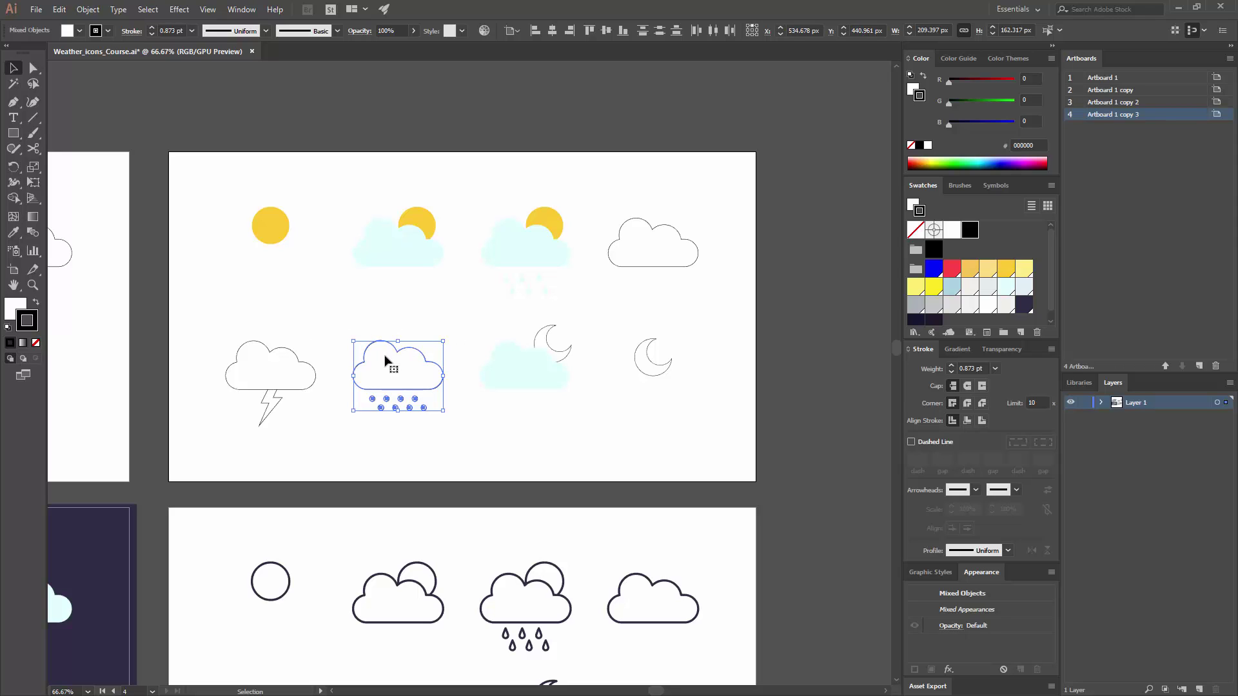
pyautogui.click(19, 304)
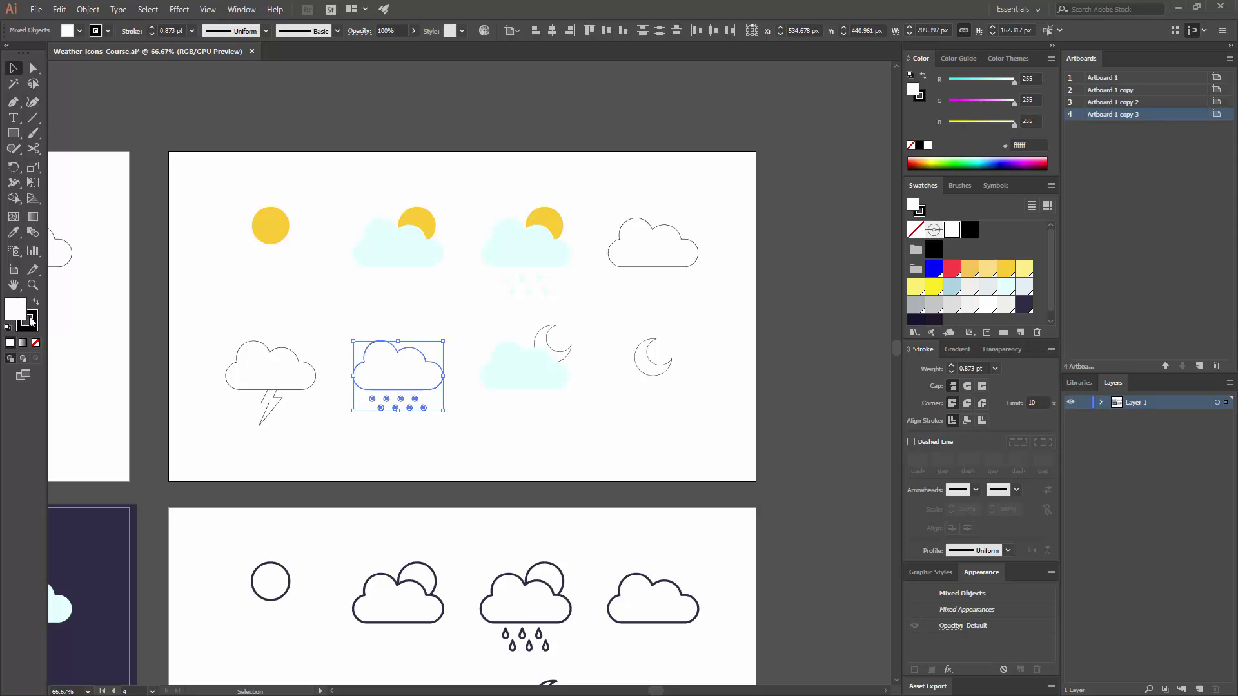
pyautogui.click(35, 342)
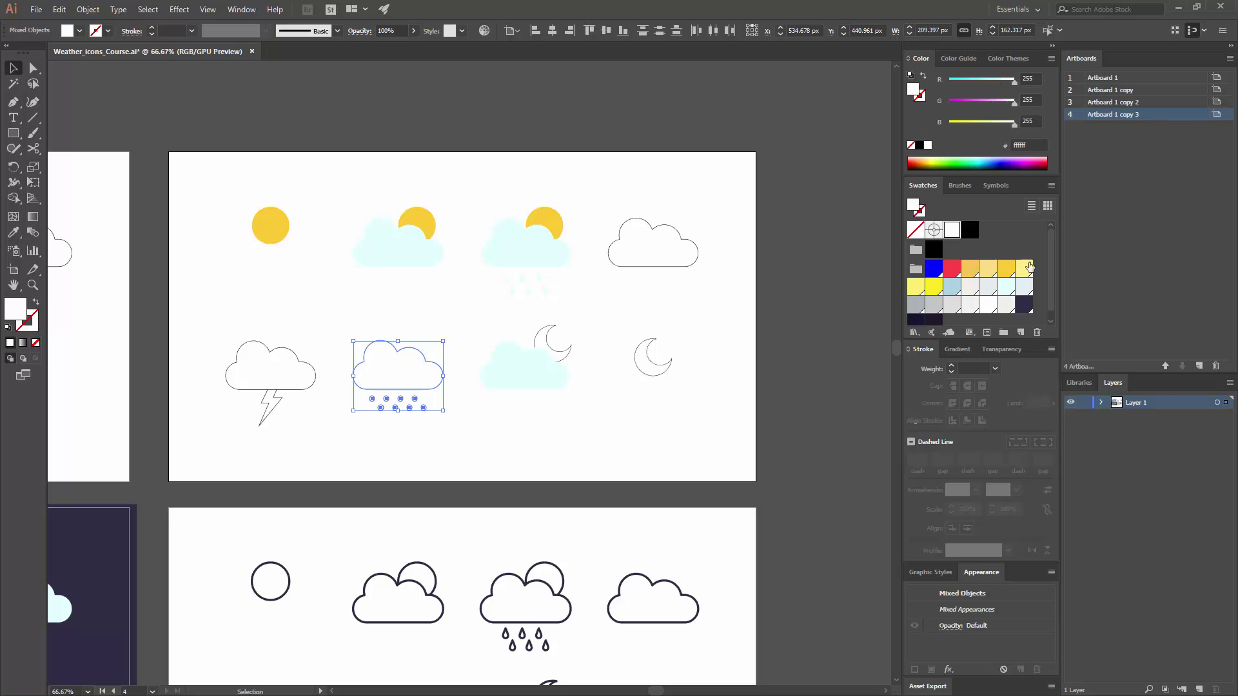
pyautogui.click(475, 290)
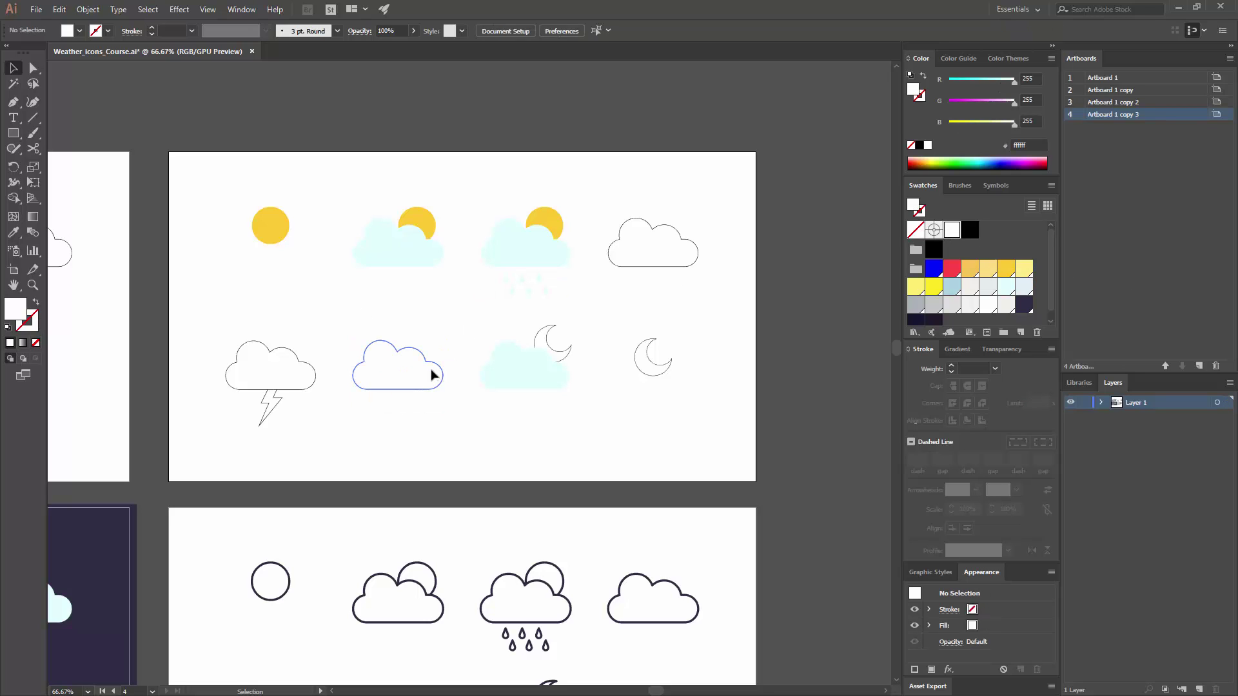
pyautogui.click(432, 376)
pyautogui.click(364, 448)
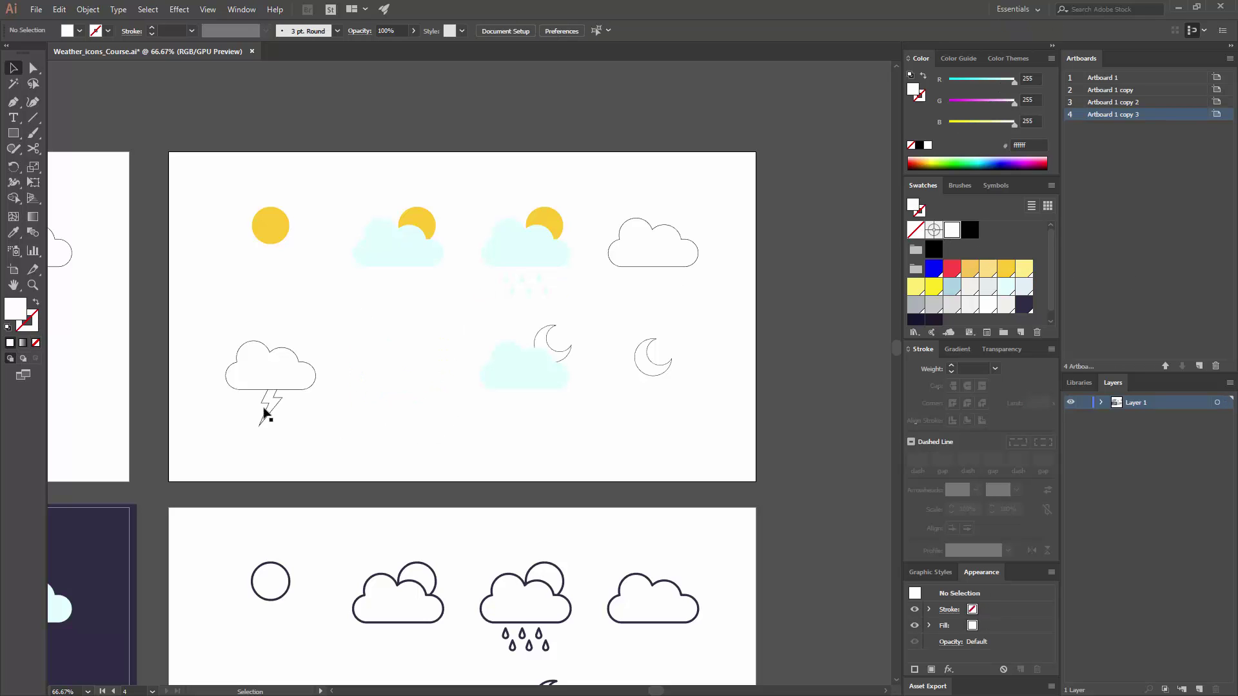
# Fill the lightning icon's cloud and the plain cloud with light gray (R 199, G 199, B 199) and remove their stroke.
pyautogui.click(268, 370)
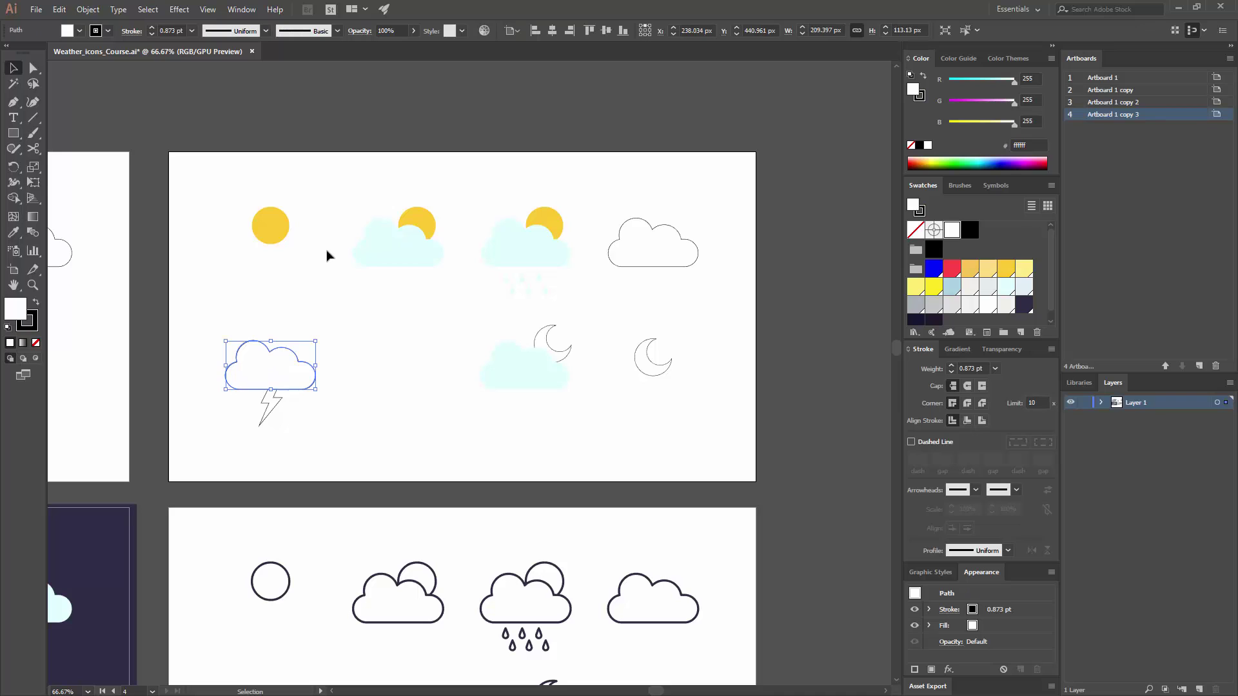
pyautogui.keyDown('shift'); pyautogui.click(657, 250); pyautogui.keyUp('shift')
pyautogui.click(927, 306)
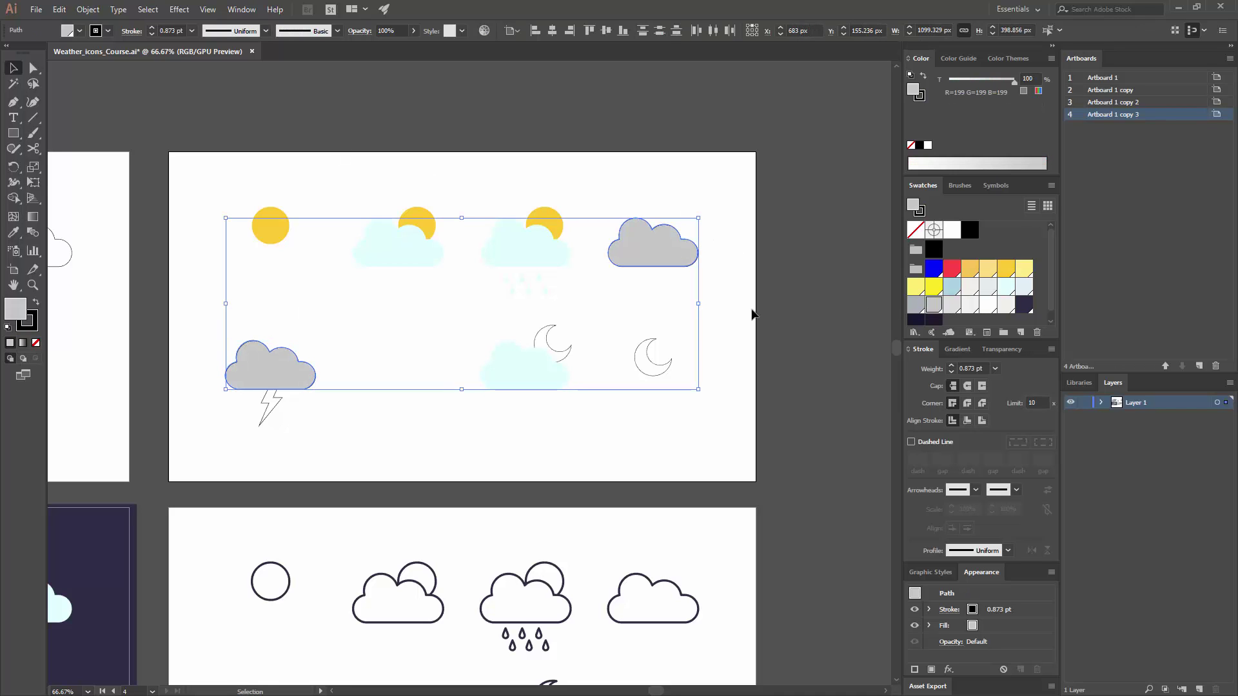
pyautogui.click(32, 325)
pyautogui.click(35, 343)
pyautogui.click(249, 323)
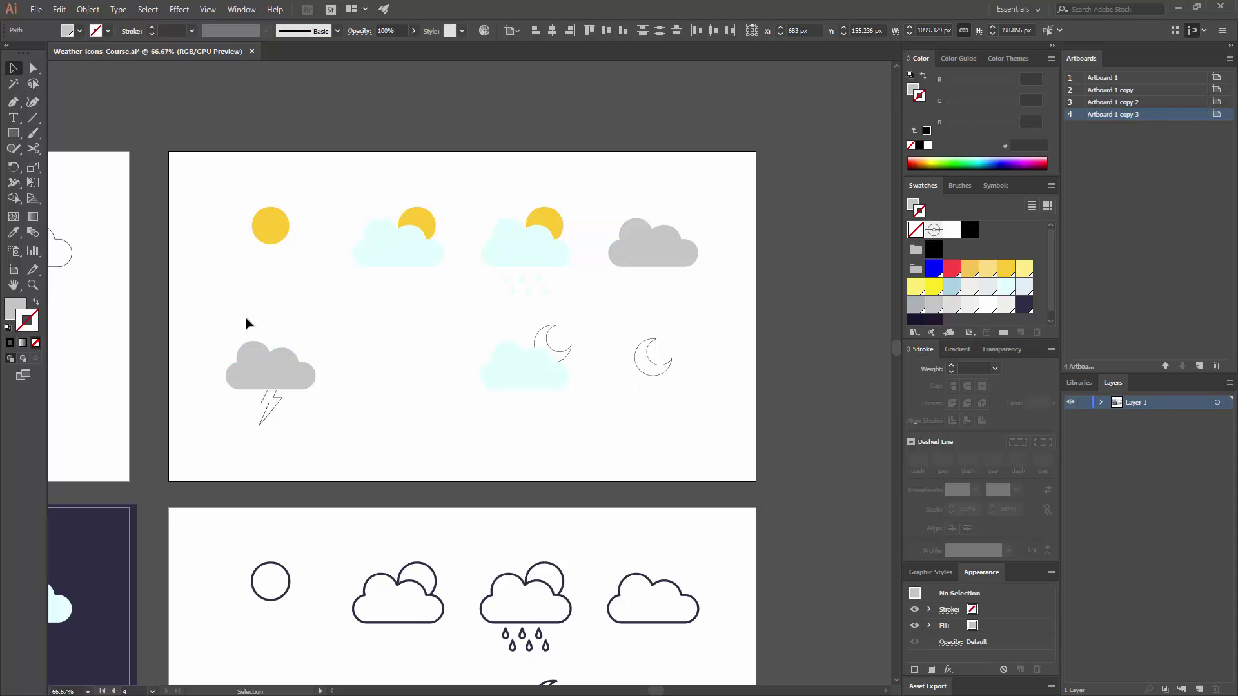
# Match the lightning bolt to the sun's strokeless yellow fill with the Eyedropper.
pyautogui.click(268, 413)
pyautogui.press('i')
pyautogui.click(273, 219)
pyautogui.press('v')
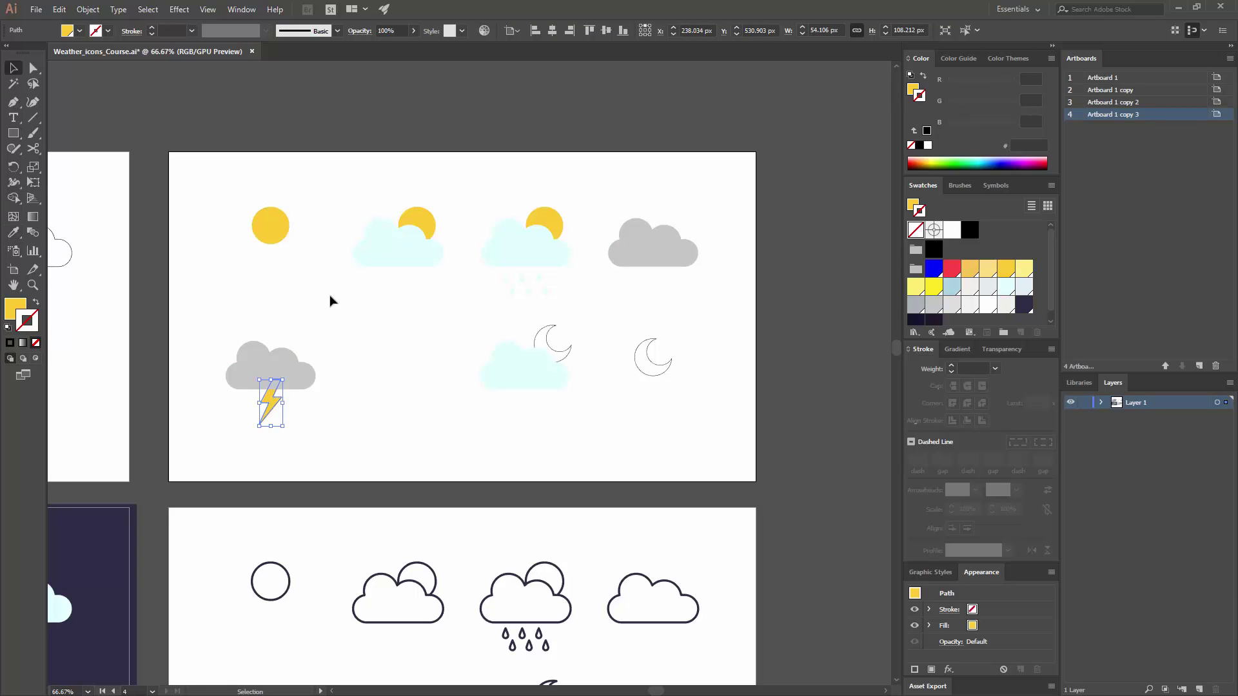
pyautogui.click(329, 301)
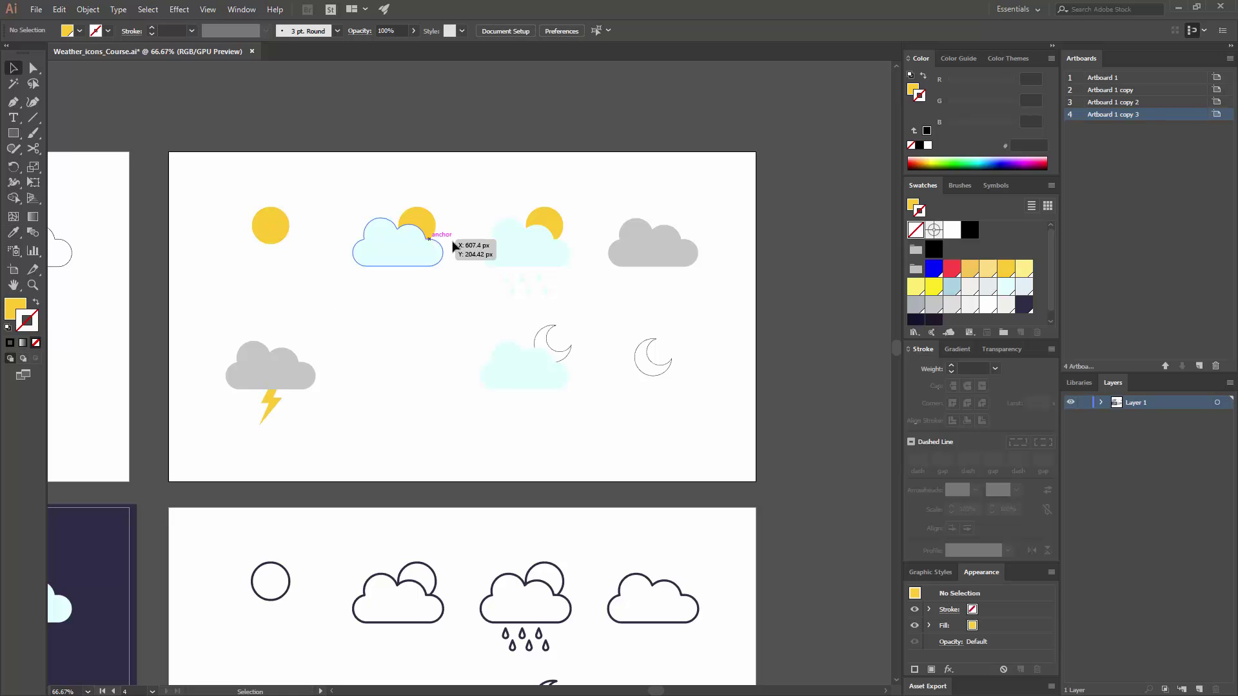
# Match both crescent moons to the sun's strokeless yellow fill with the Eyedropper.
pyautogui.click(645, 355)
pyautogui.keyDown('shift'); pyautogui.click(561, 351); pyautogui.keyUp('shift')
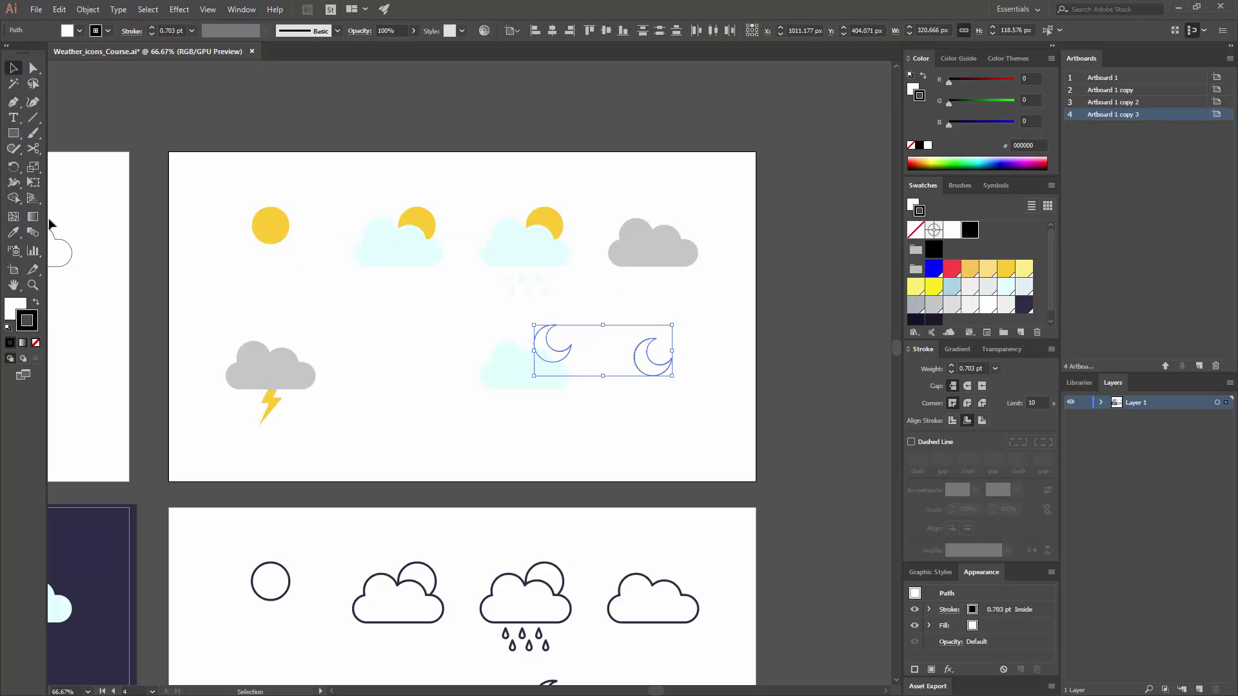
pyautogui.click(12, 232)
pyautogui.click(274, 222)
pyautogui.press('v')
pyautogui.click(610, 172)
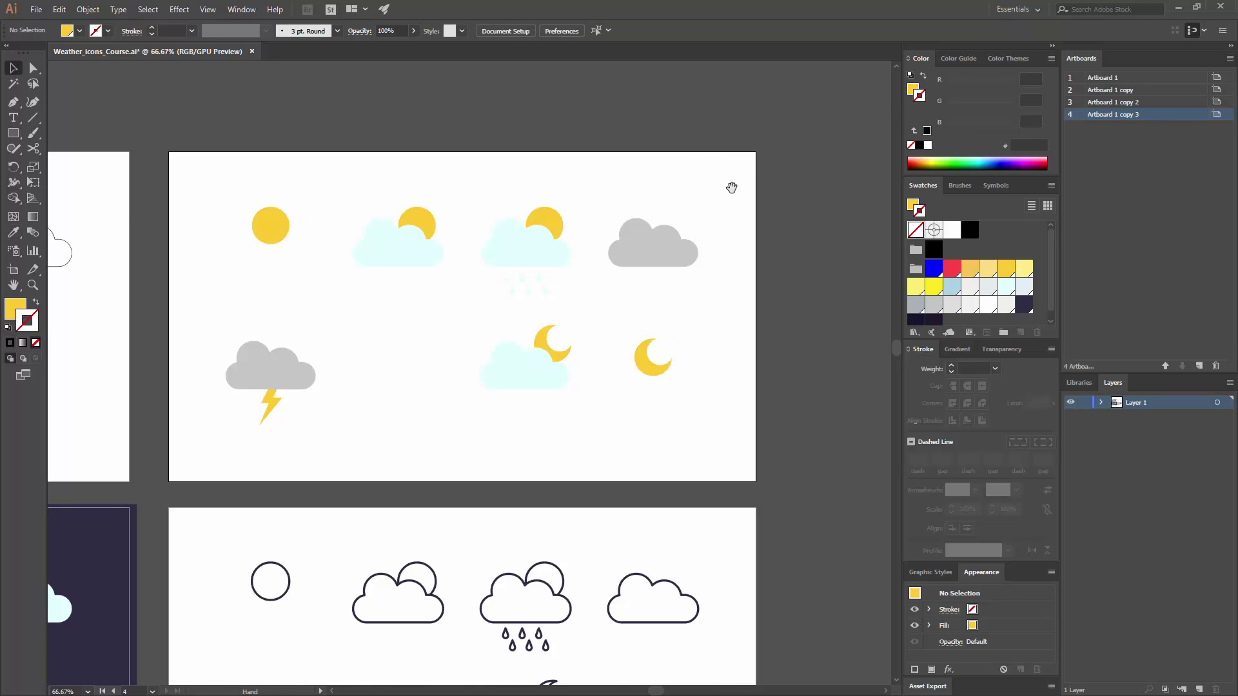
# Copy all the dark 5 pt outlined weather icons on Artboard 1 copy.
pyautogui.moveTo(731, 188); pyautogui.dragTo(713, 163)
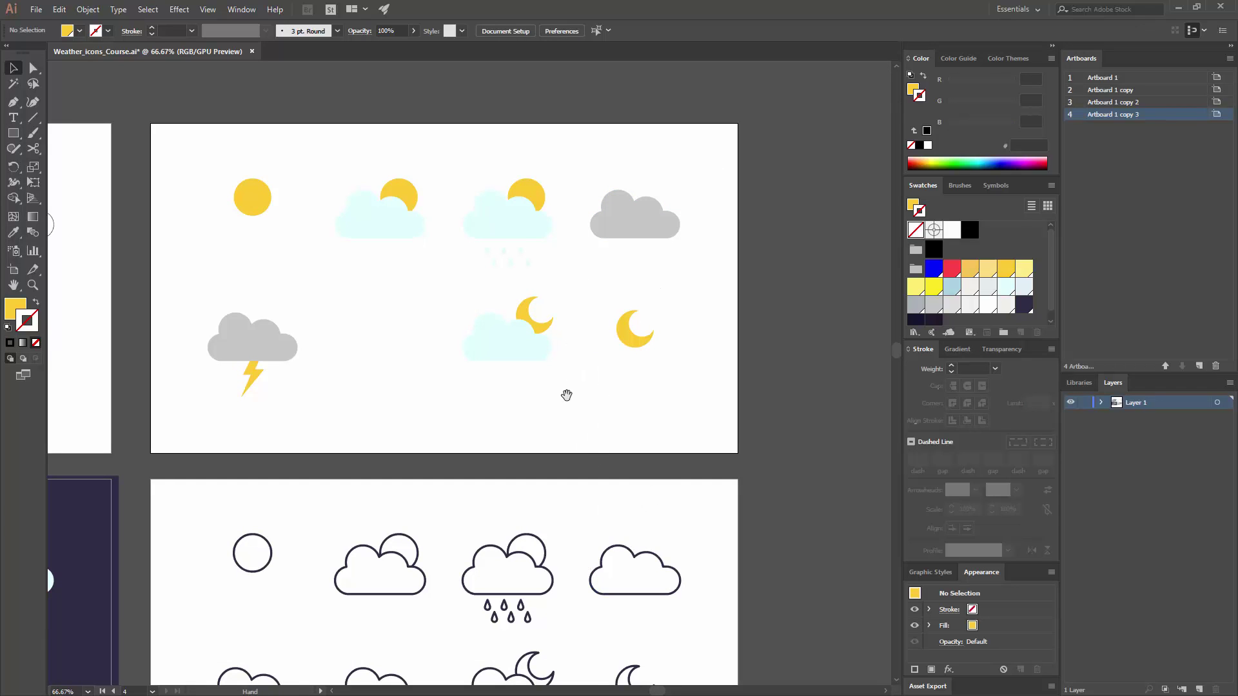
pyautogui.moveTo(566, 392); pyautogui.dragTo(541, 331)
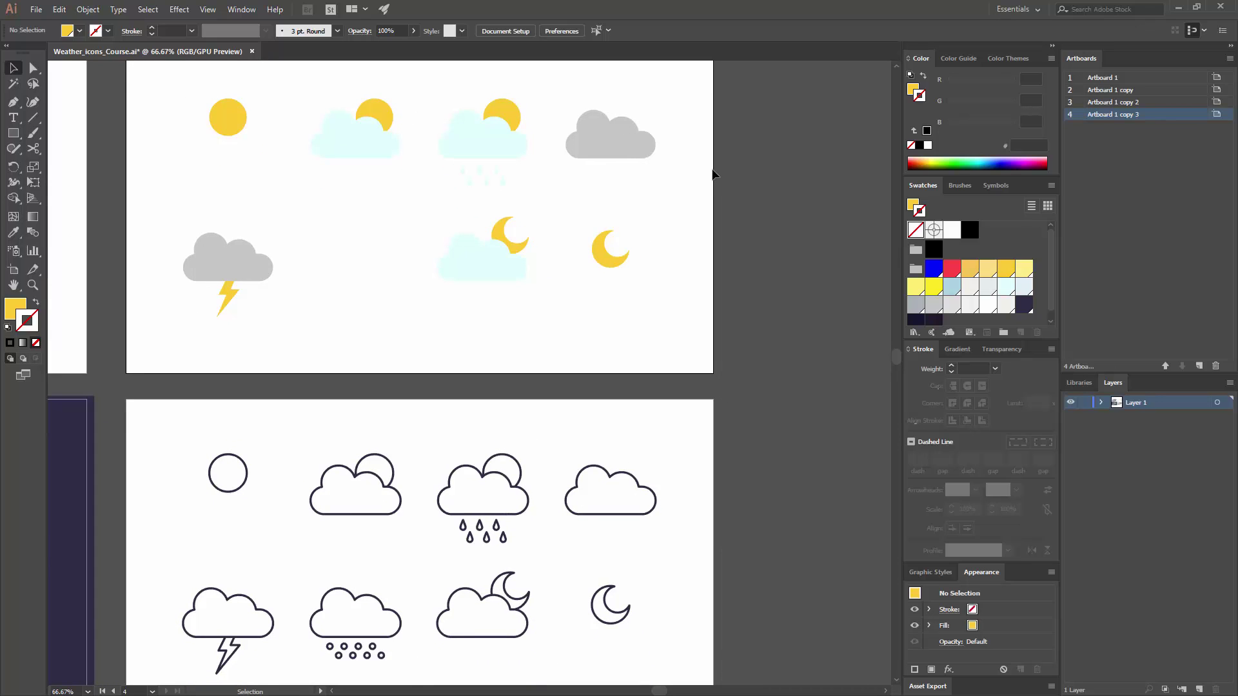
pyautogui.moveTo(608, 393); pyautogui.dragTo(644, 312)
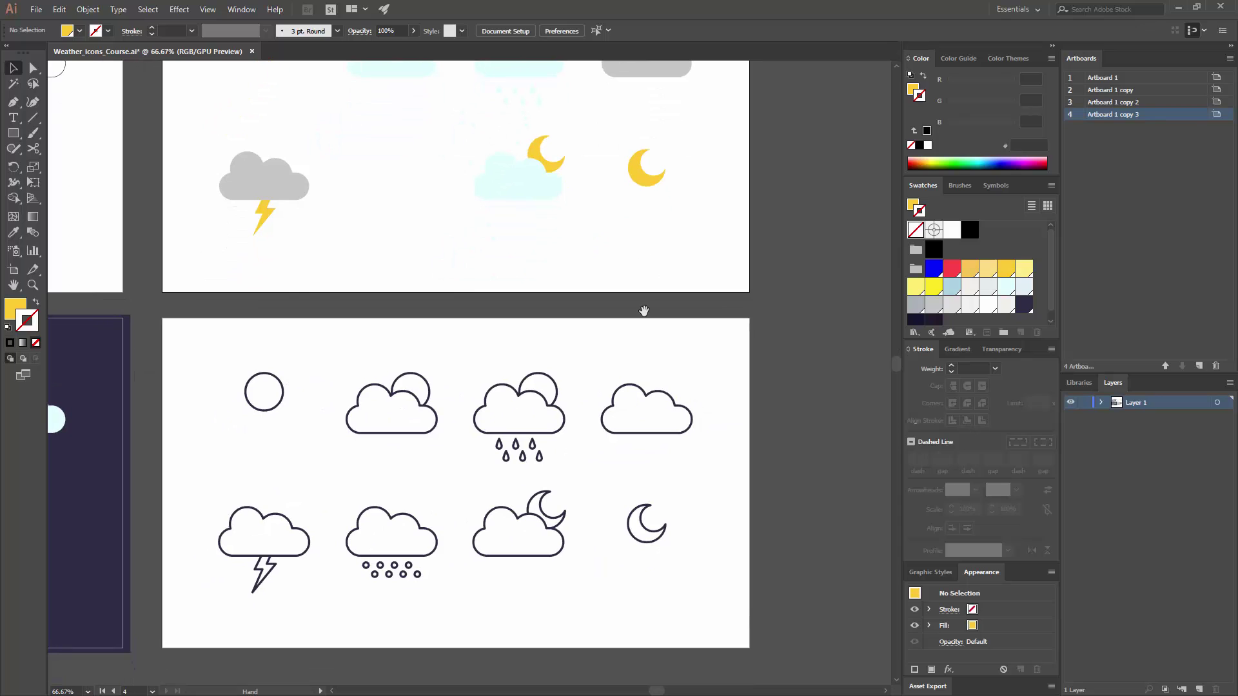
pyautogui.click(681, 590)
pyautogui.moveTo(653, 601); pyautogui.dragTo(258, 358)
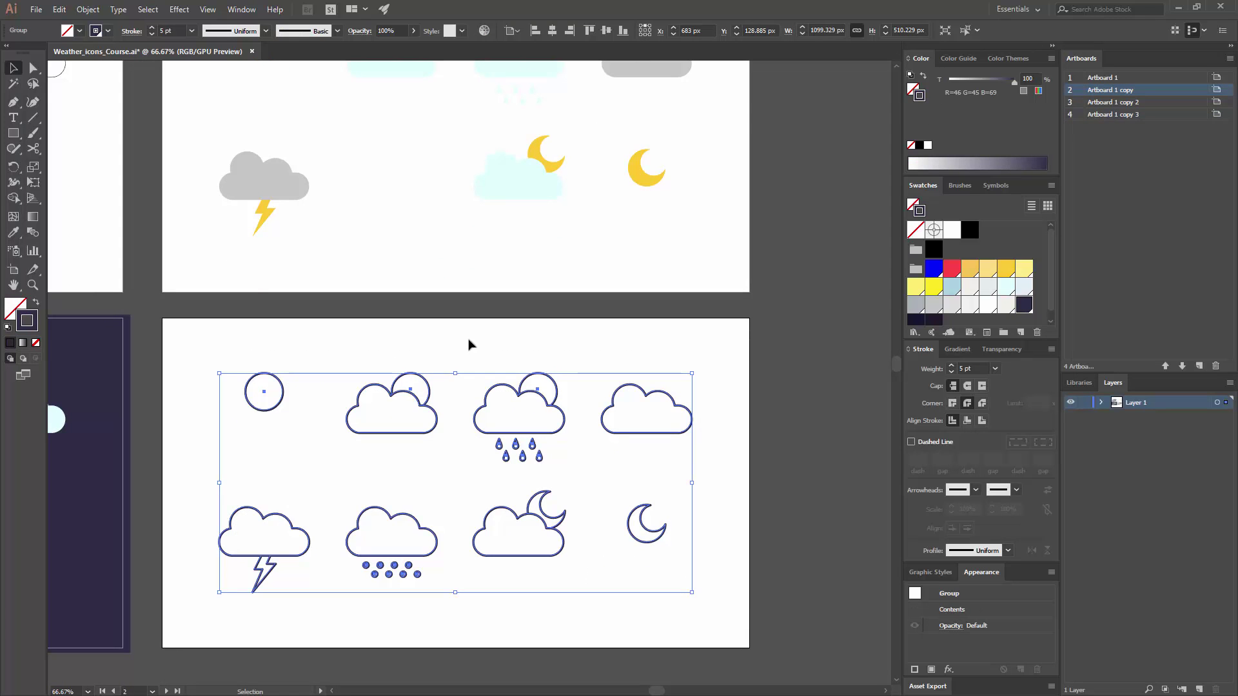
pyautogui.click(496, 351)
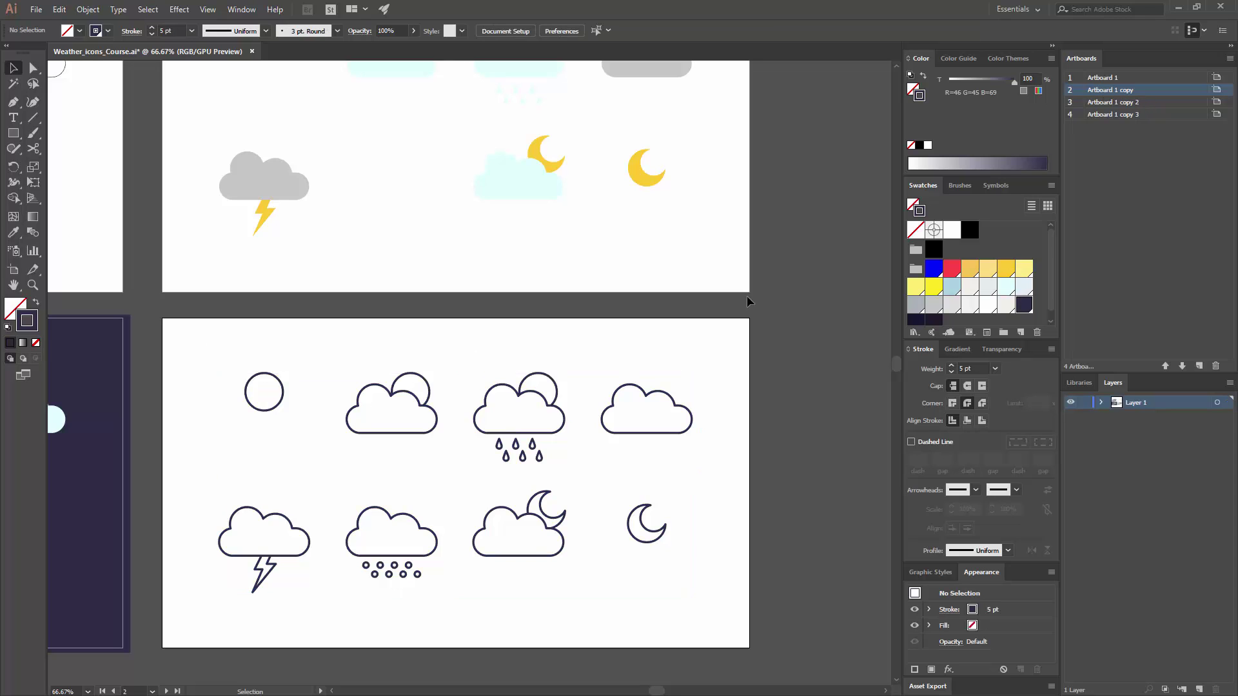
pyautogui.doubleClick(1071, 92)
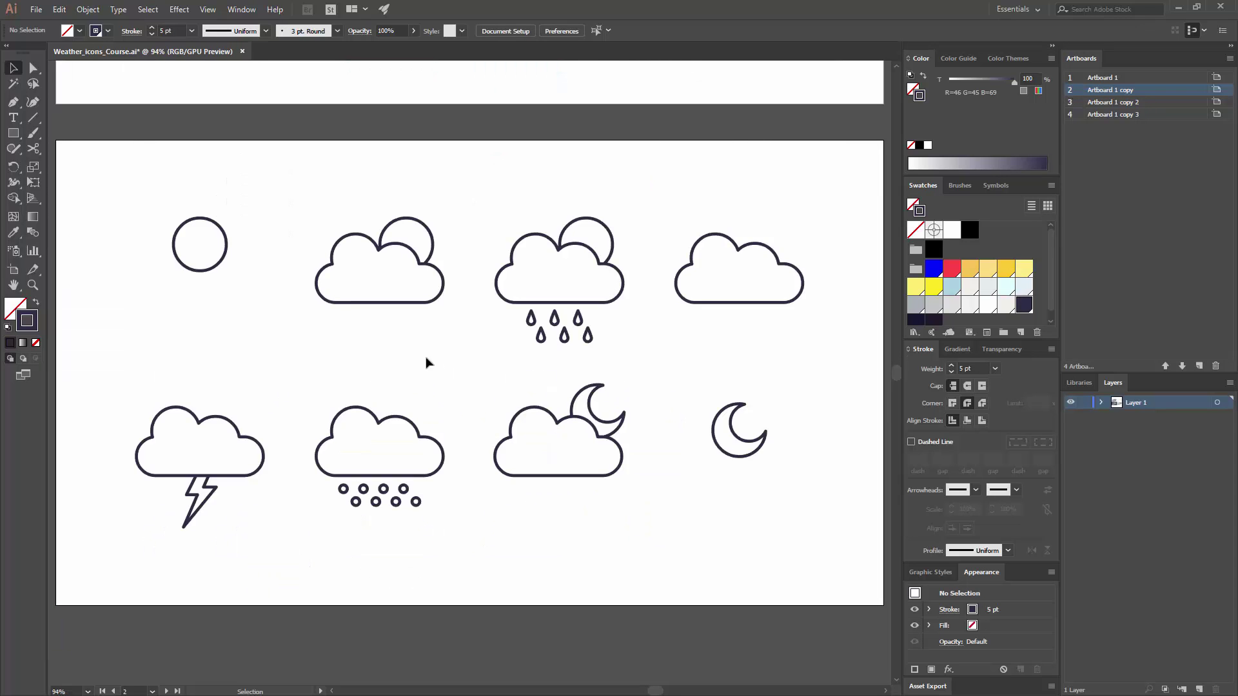
pyautogui.moveTo(805, 555); pyautogui.dragTo(157, 157)
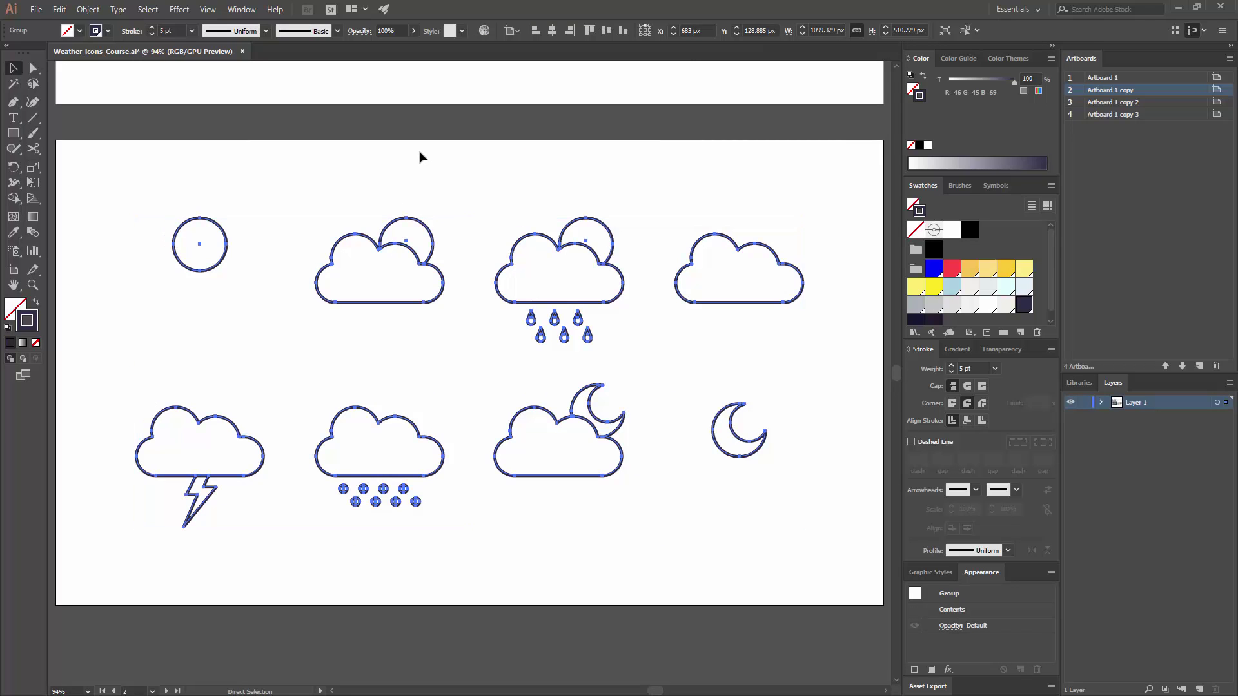
pyautogui.hotkey('ctrl', 'c')
pyautogui.click(475, 161)
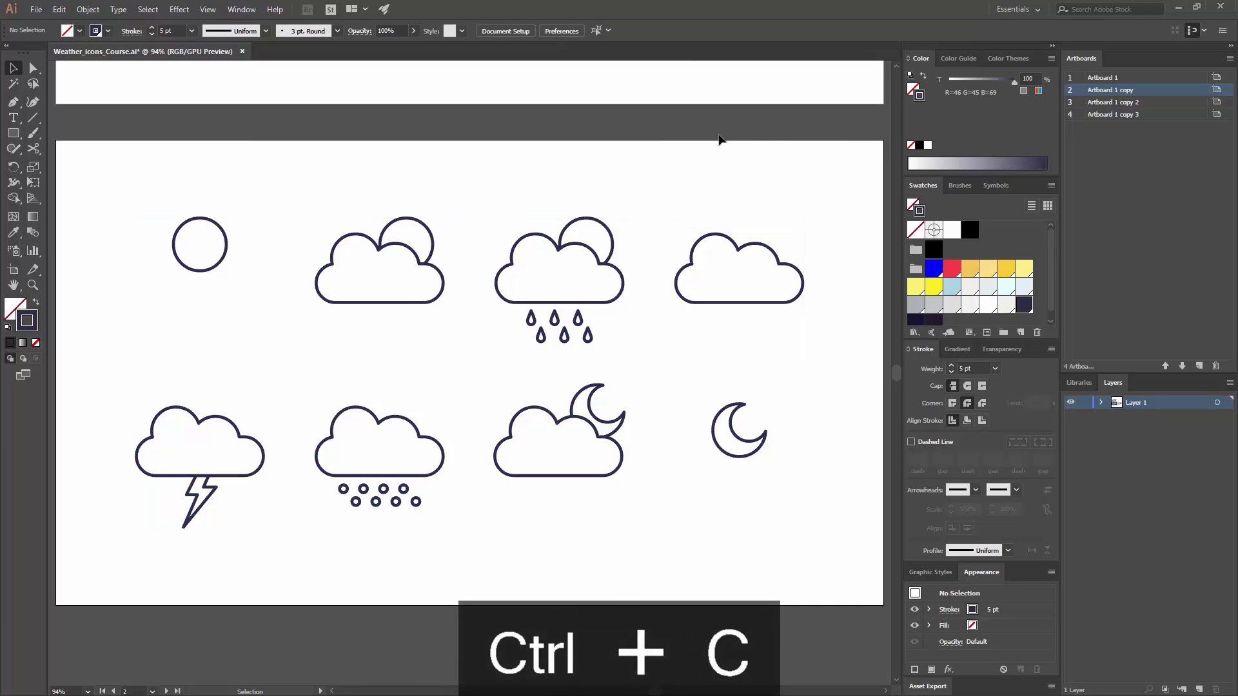
# Paste the copied outlines in place over the colored icons on Artboard 1 copy 3.
pyautogui.moveTo(705, 225); pyautogui.dragTo(668, 493)
pyautogui.moveTo(574, 129); pyautogui.dragTo(638, 323)
pyautogui.click(689, 291)
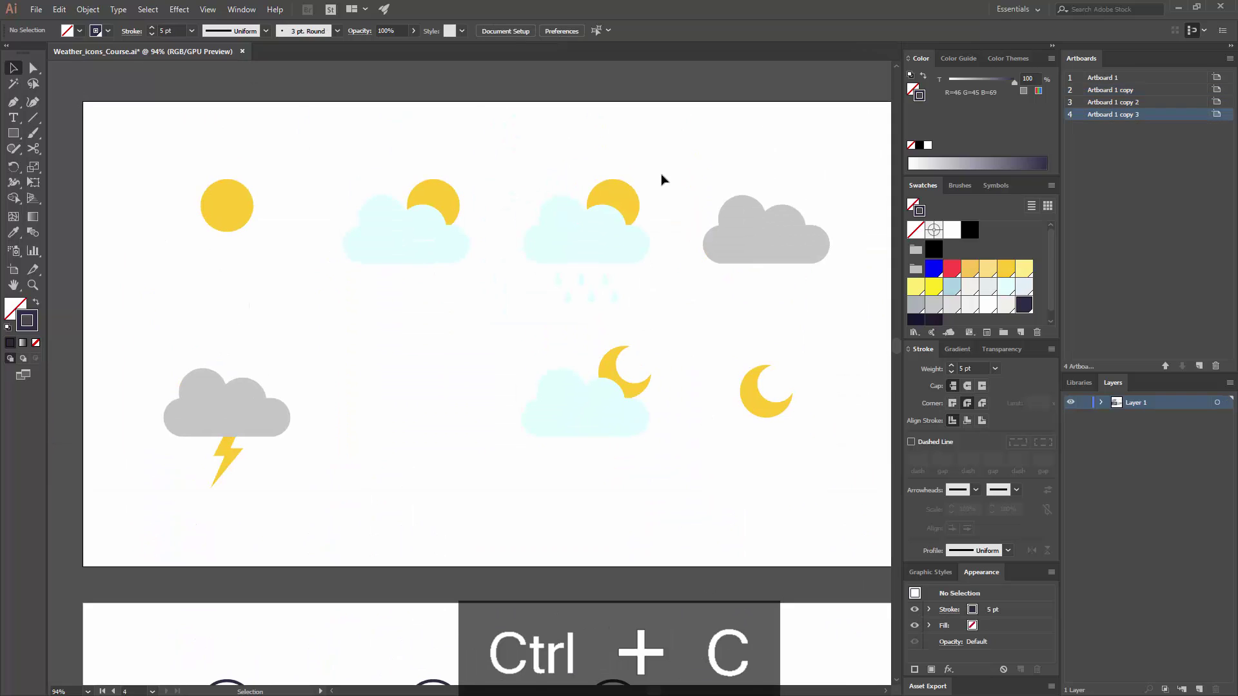
pyautogui.doubleClick(1081, 117)
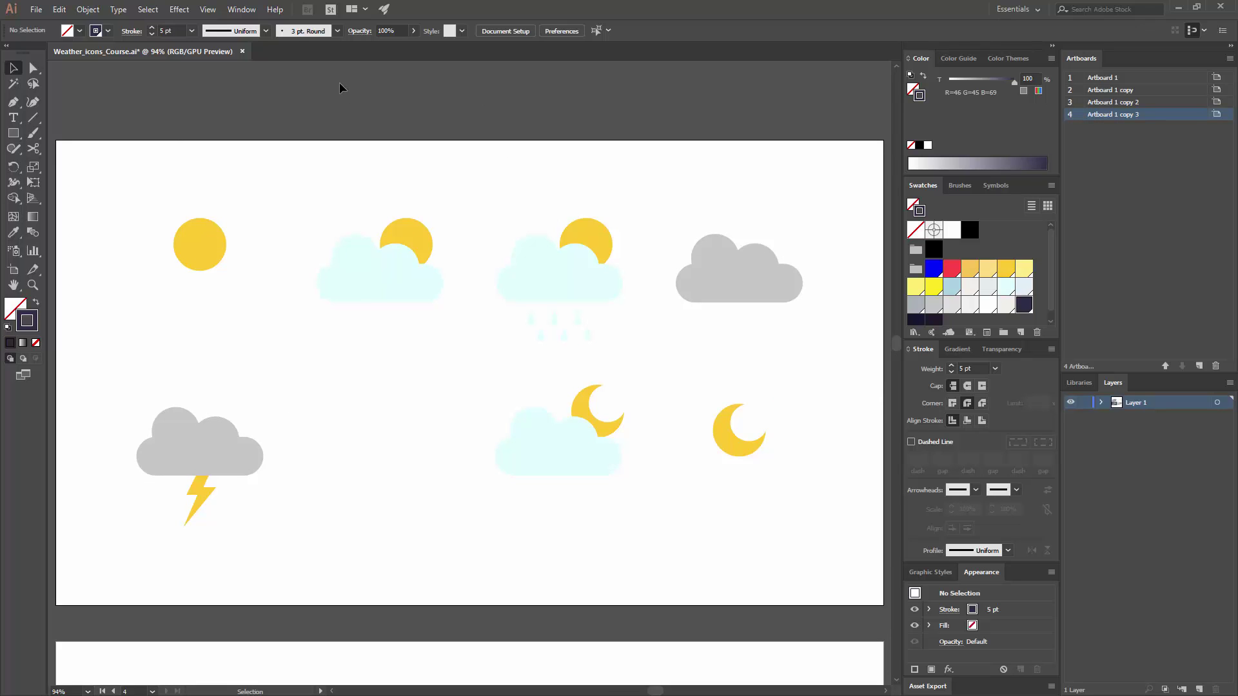
pyautogui.click(92, 10)
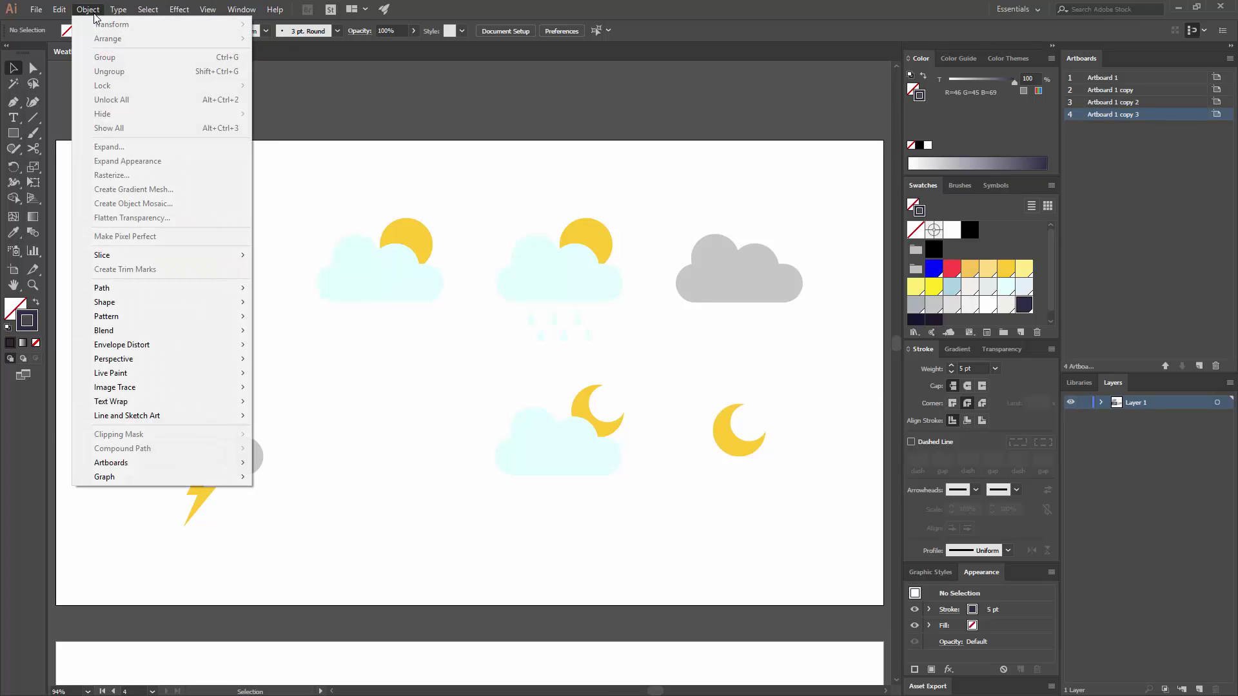
pyautogui.moveTo(59, 9)
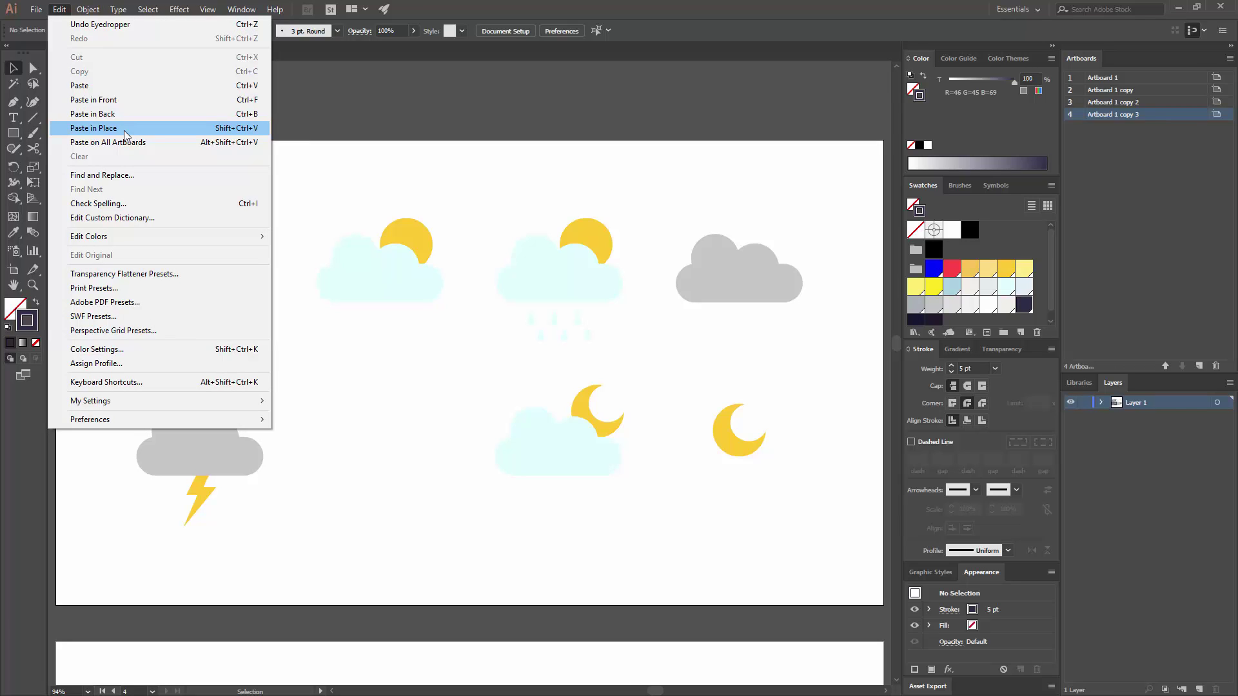
pyautogui.click(125, 134)
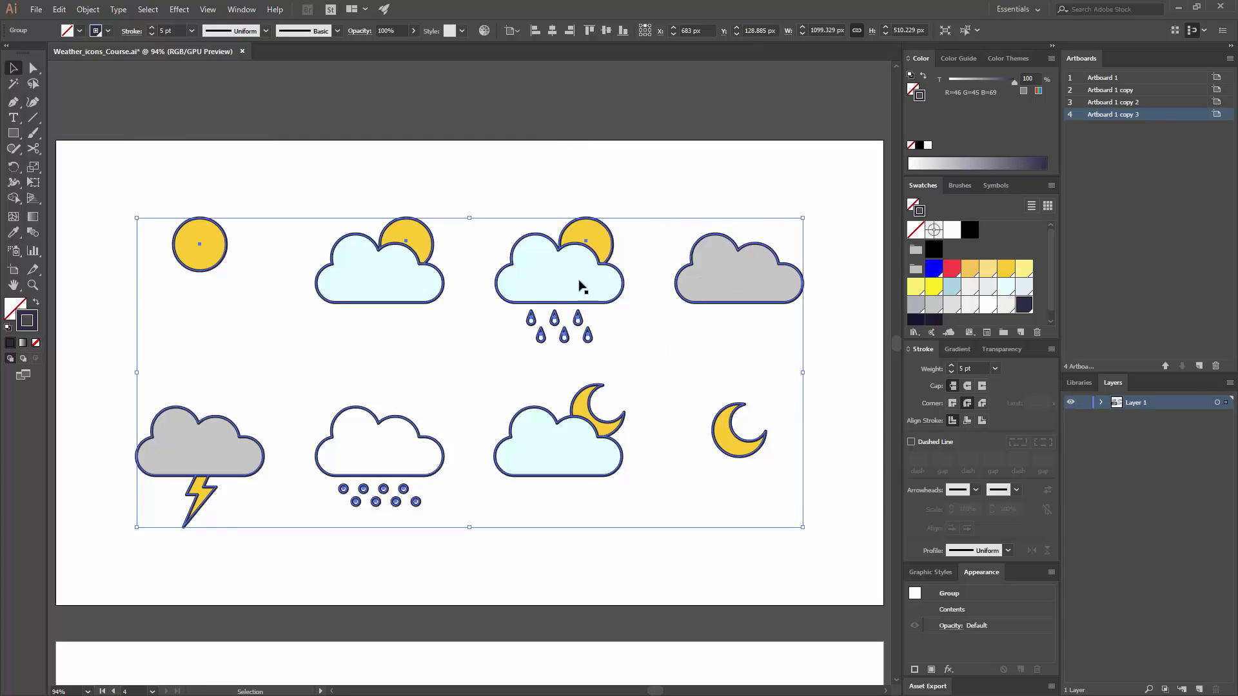
# Group the pasted outlines together and deselect them.
pyautogui.press('a')
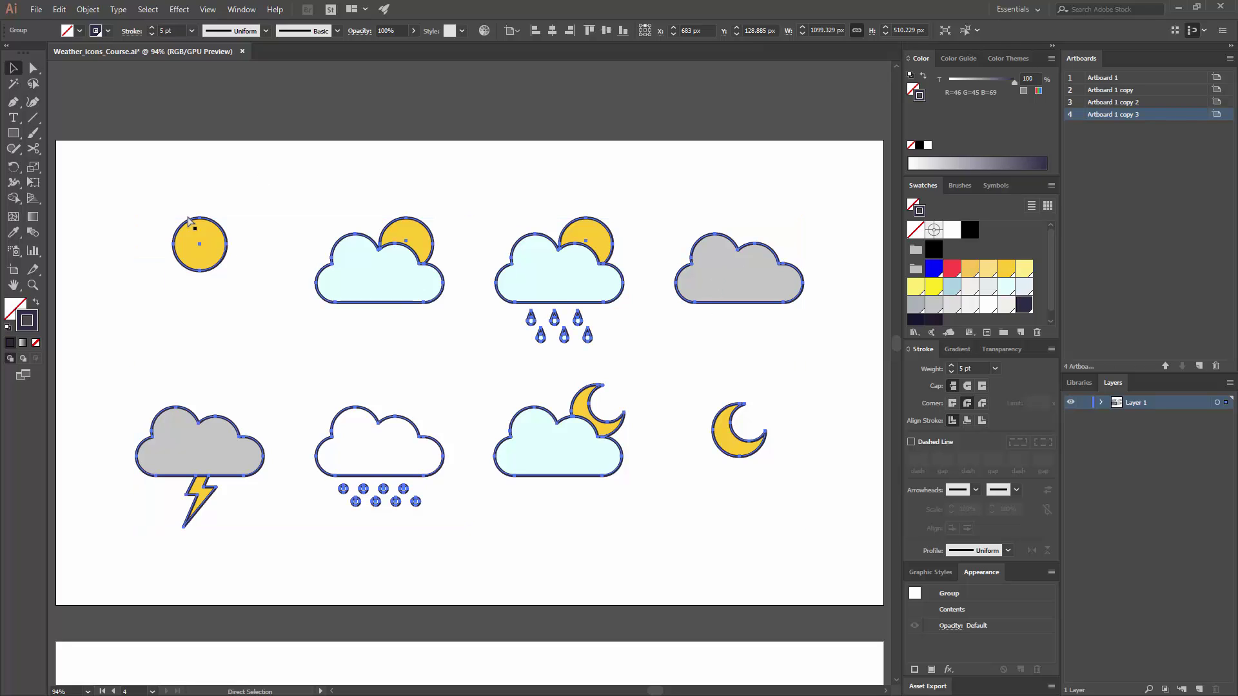
pyautogui.press('v')
pyautogui.hotkey('ctrl', 'g')
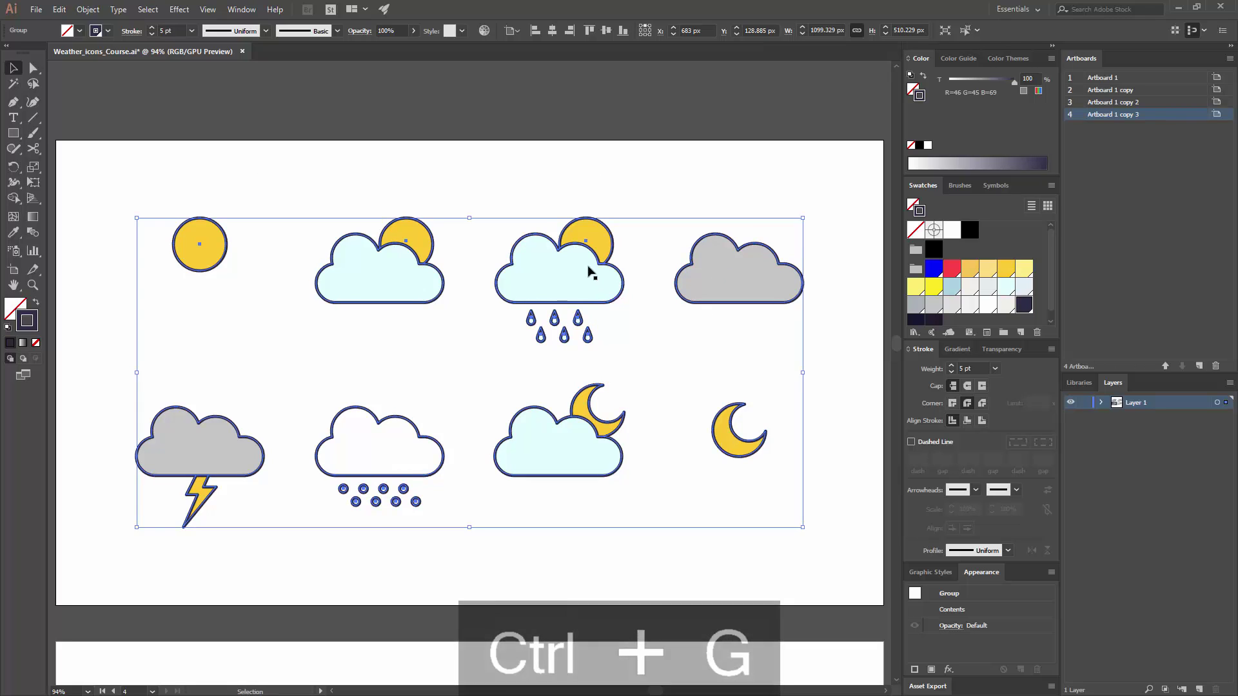
pyautogui.click(594, 193)
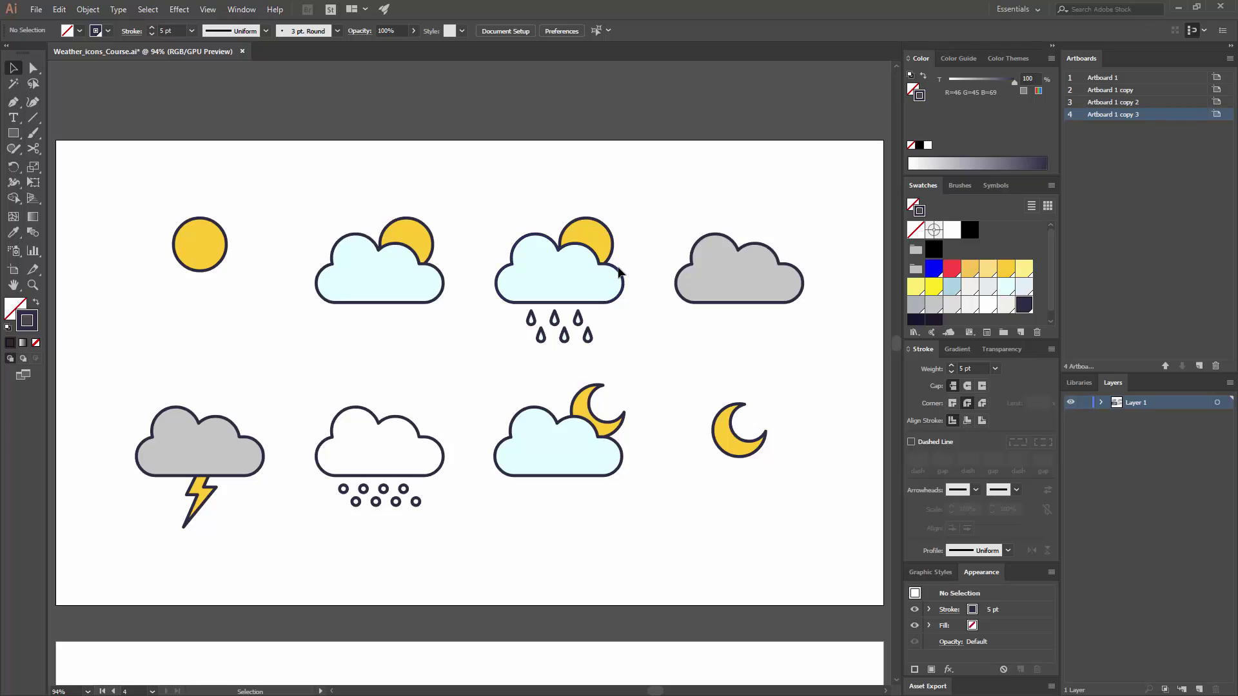
# Try moving the outline group away from the colored icons and undo the move.
pyautogui.moveTo(617, 272); pyautogui.dragTo(636, 207)
pyautogui.hotkey('ctrl', 'z')
pyautogui.hotkey('ctrl', 'z')
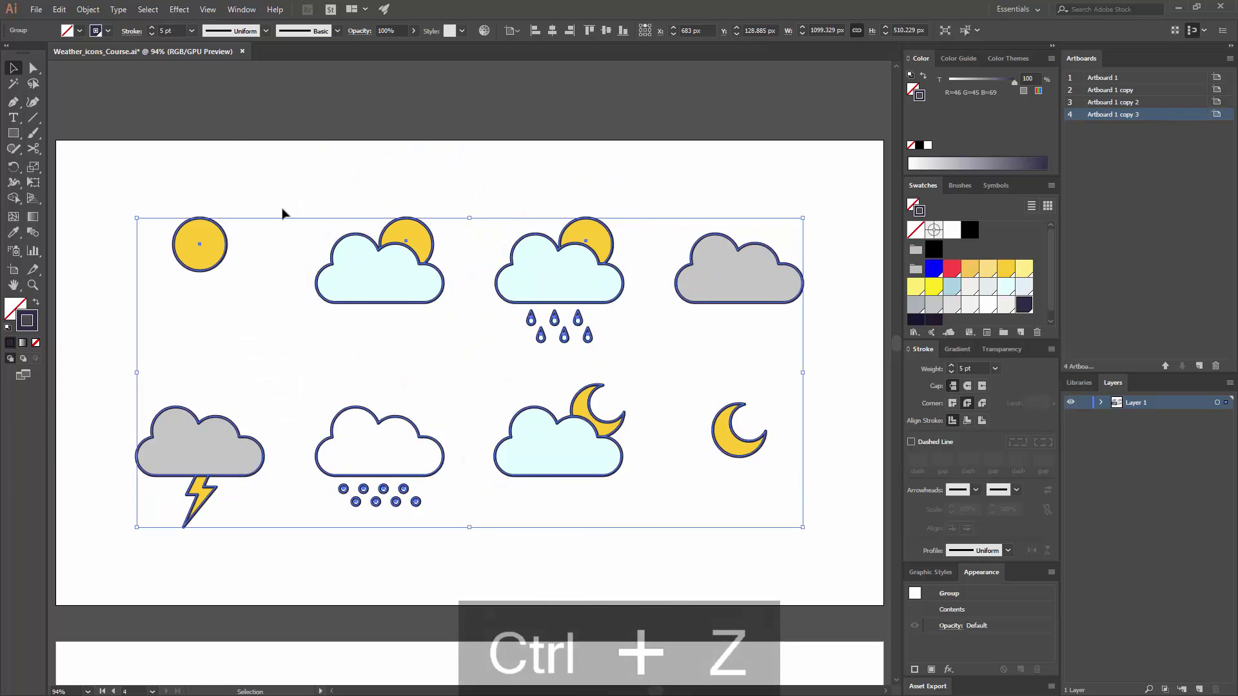
# Lock the selected outline group.
pyautogui.click(89, 11)
pyautogui.moveTo(142, 85)
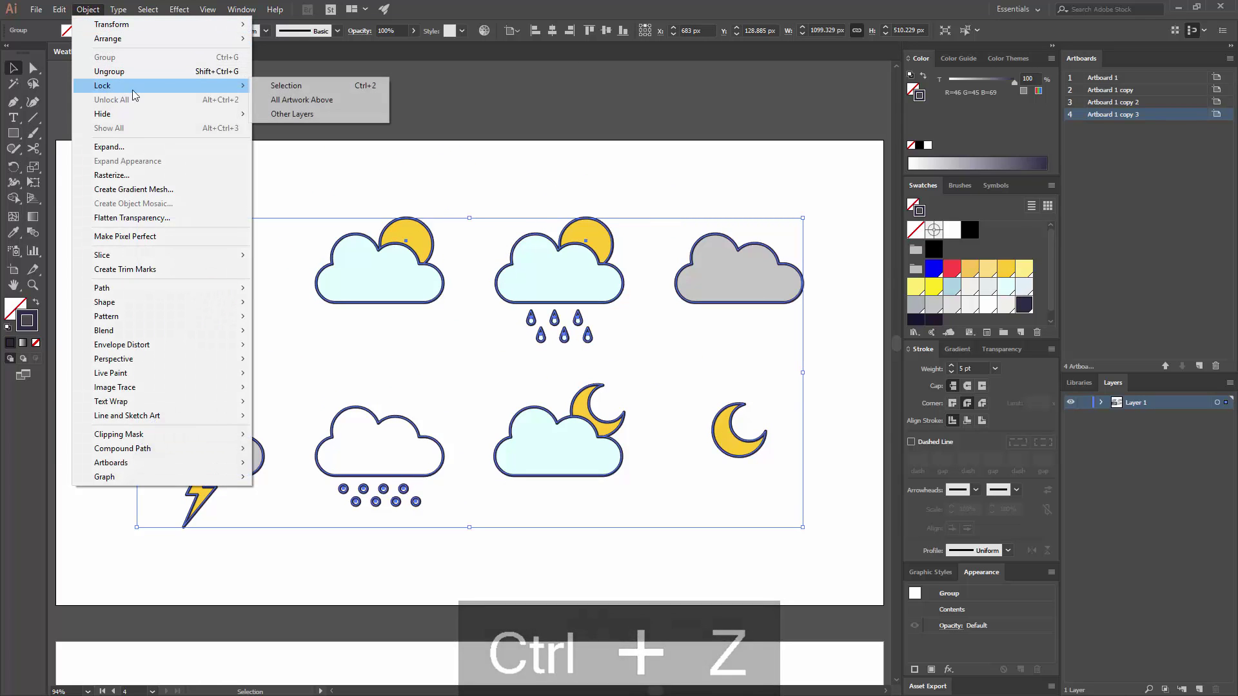
pyautogui.click(329, 87)
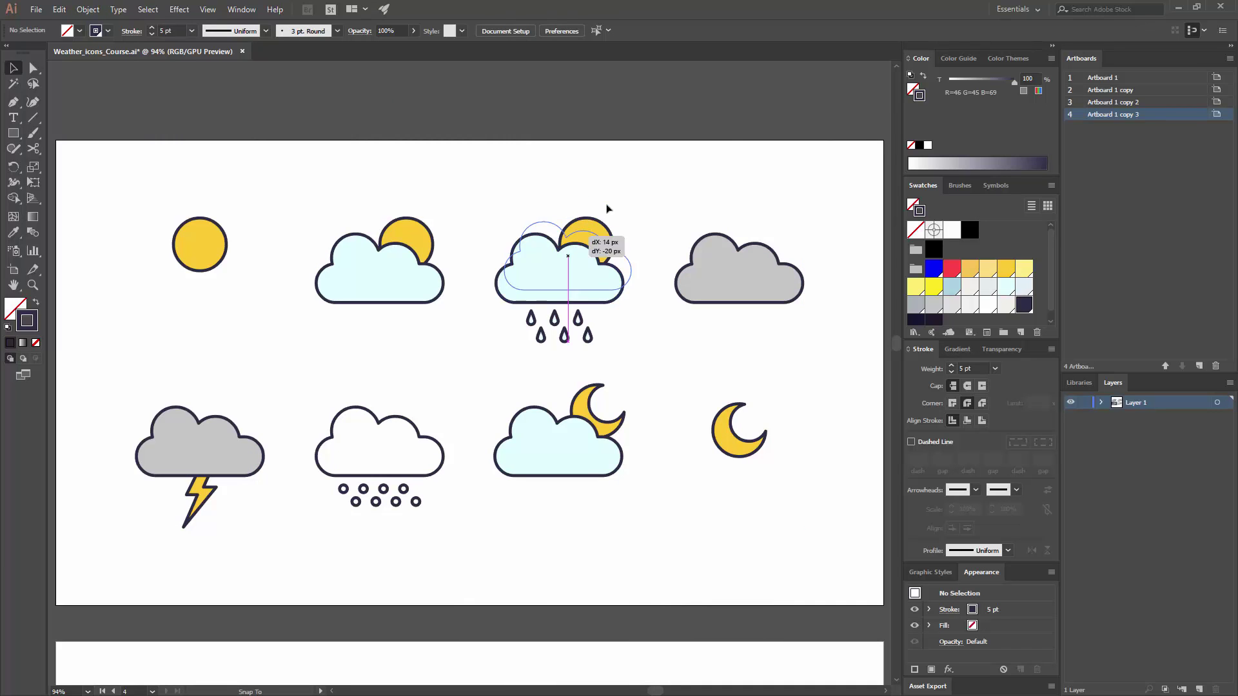
# Try moving individual colored shapes beneath the locked outlines and undo every move.
pyautogui.moveTo(548, 228); pyautogui.dragTo(627, 166)
pyautogui.hotkey('ctrl', 'z')
pyautogui.hotkey('ctrl', 'z')
pyautogui.hotkey('ctrl', 'z')
pyautogui.hotkey('ctrl', 'z')
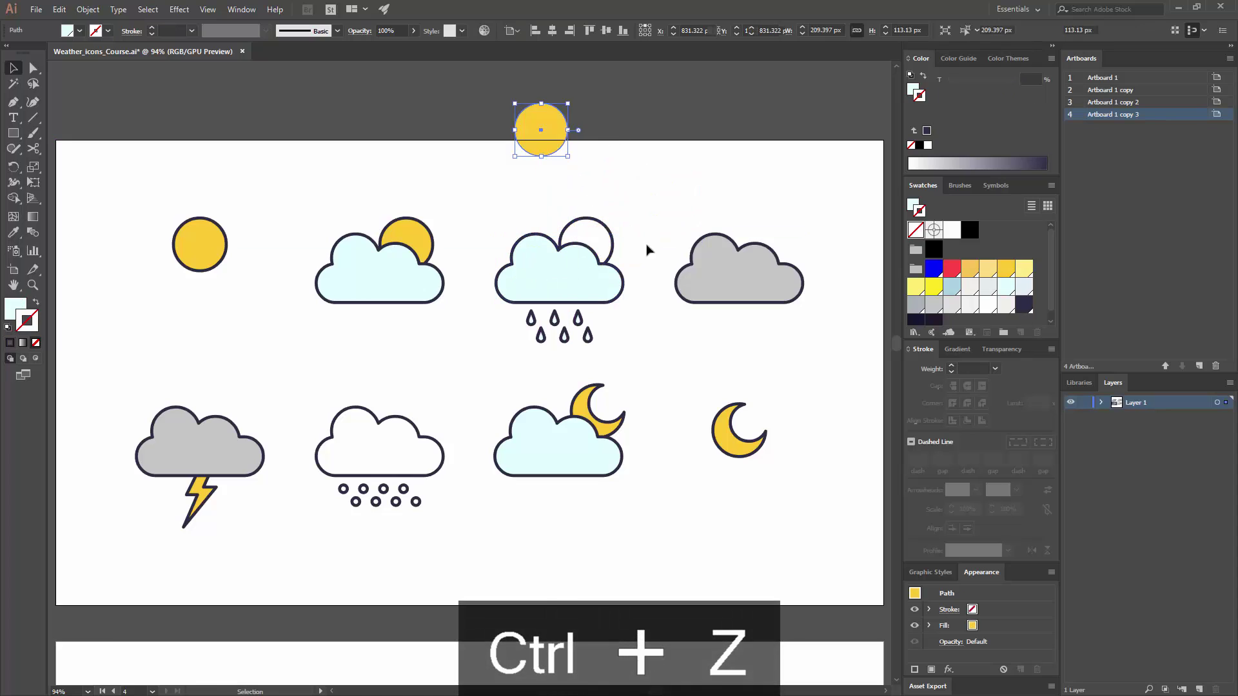
pyautogui.moveTo(722, 260); pyautogui.dragTo(567, 185)
pyautogui.hotkey('ctrl', 'z')
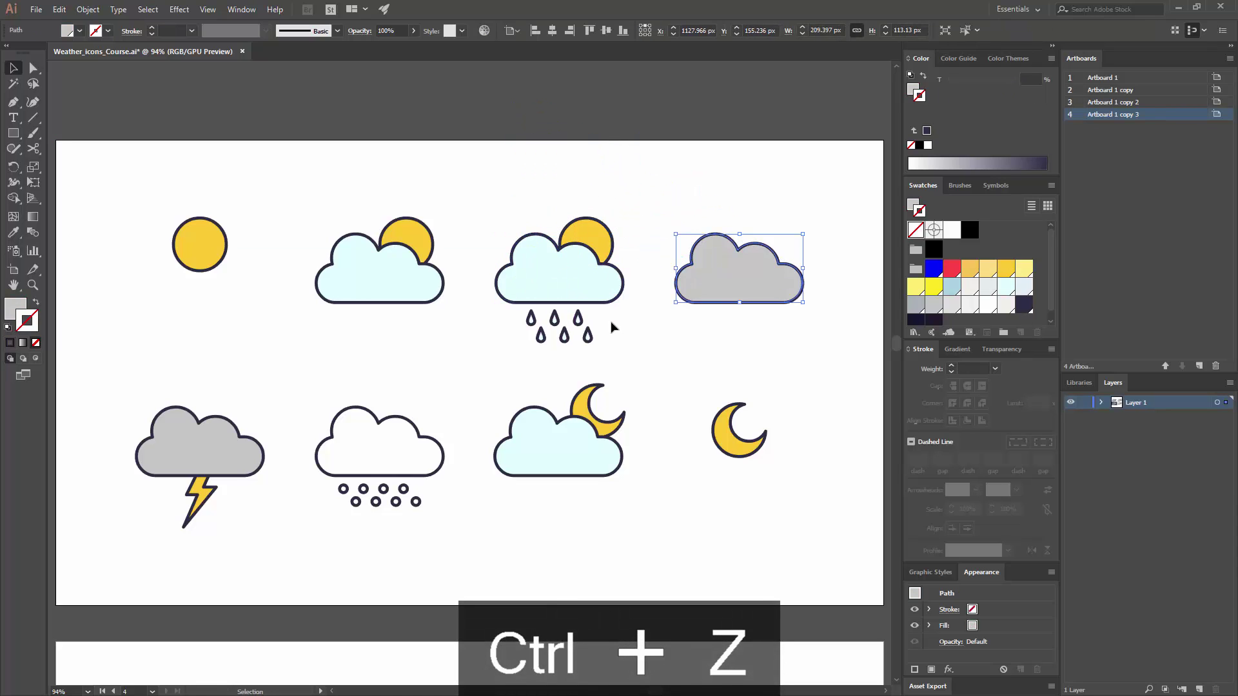
pyautogui.click(629, 311)
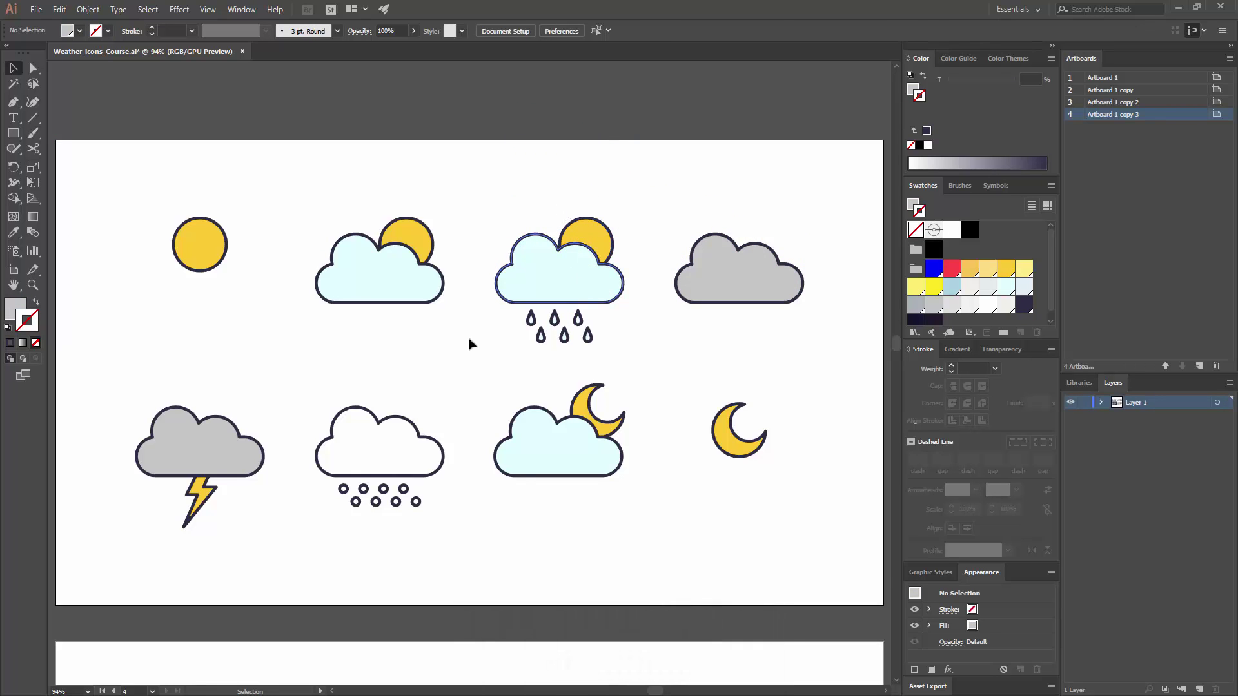
# Draw a background rectangle of about 1393 × 799 px covering the colored icons' artboard and send it to the back.
pyautogui.moveTo(420, 342); pyautogui.dragTo(442, 313)
pyautogui.hotkey('ctrl', '-')
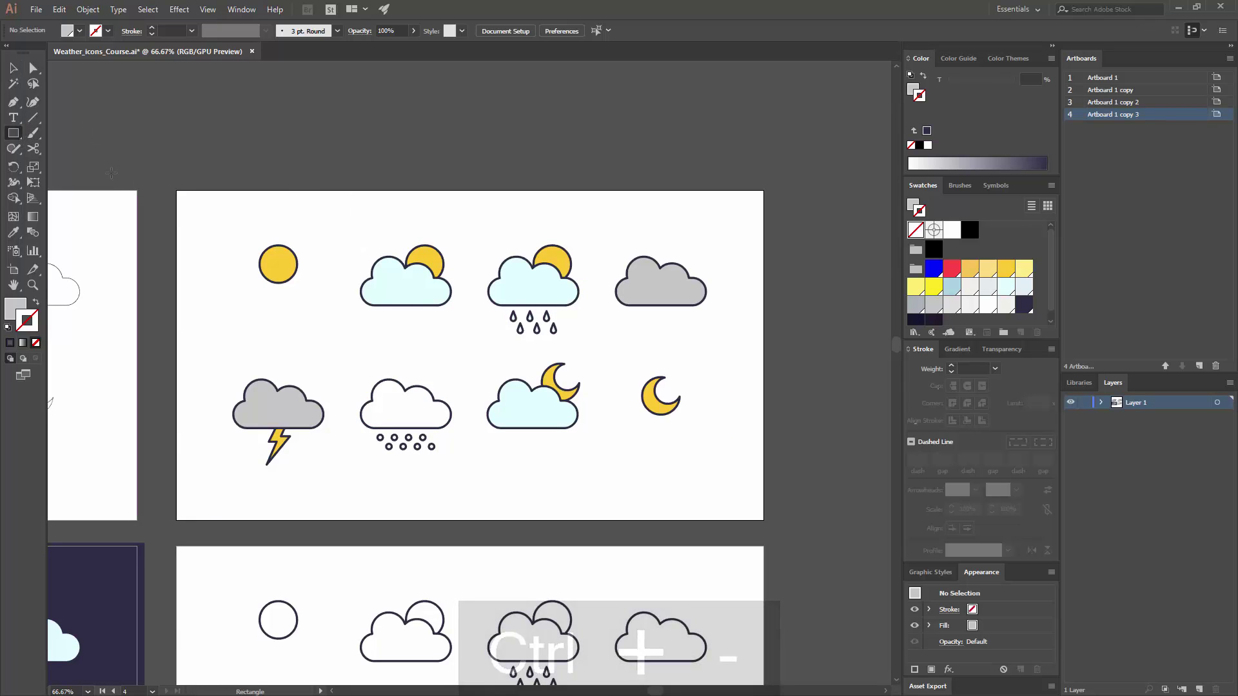
pyautogui.click(13, 133)
pyautogui.moveTo(172, 181); pyautogui.dragTo(771, 525)
pyautogui.hotkey('ctrl', 'shift', '[')
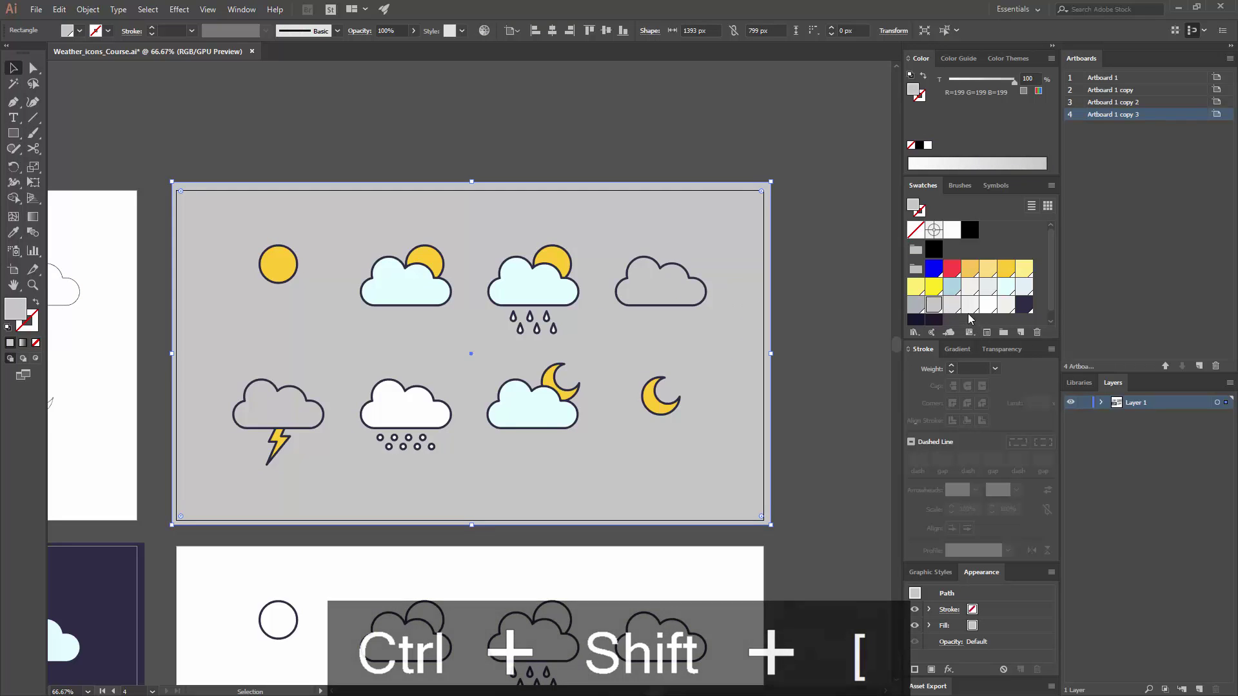
# Fill the background rectangle with the white swatch (R 255, G 255, B 255) and deselect it.
pyautogui.click(968, 306)
pyautogui.click(1004, 306)
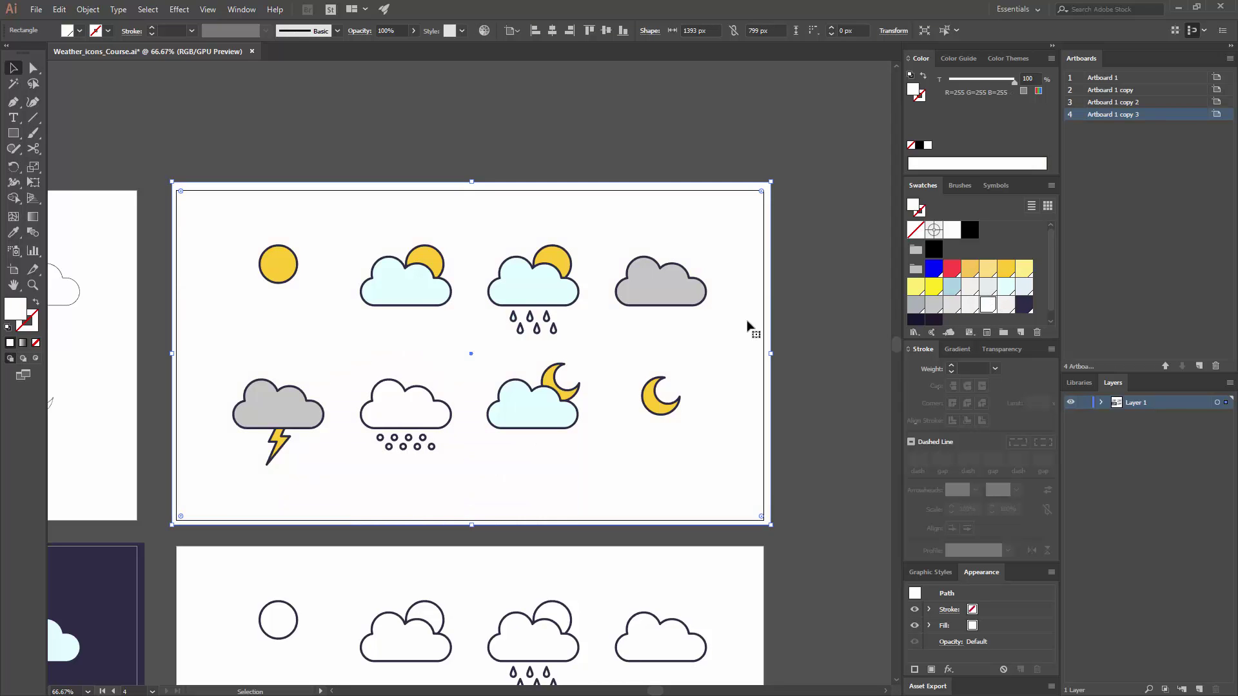
pyautogui.click(797, 319)
# Draw a white 64 × 64 px circle centered inside the standalone sun icon.
pyautogui.hotkey('ctrl', '=')
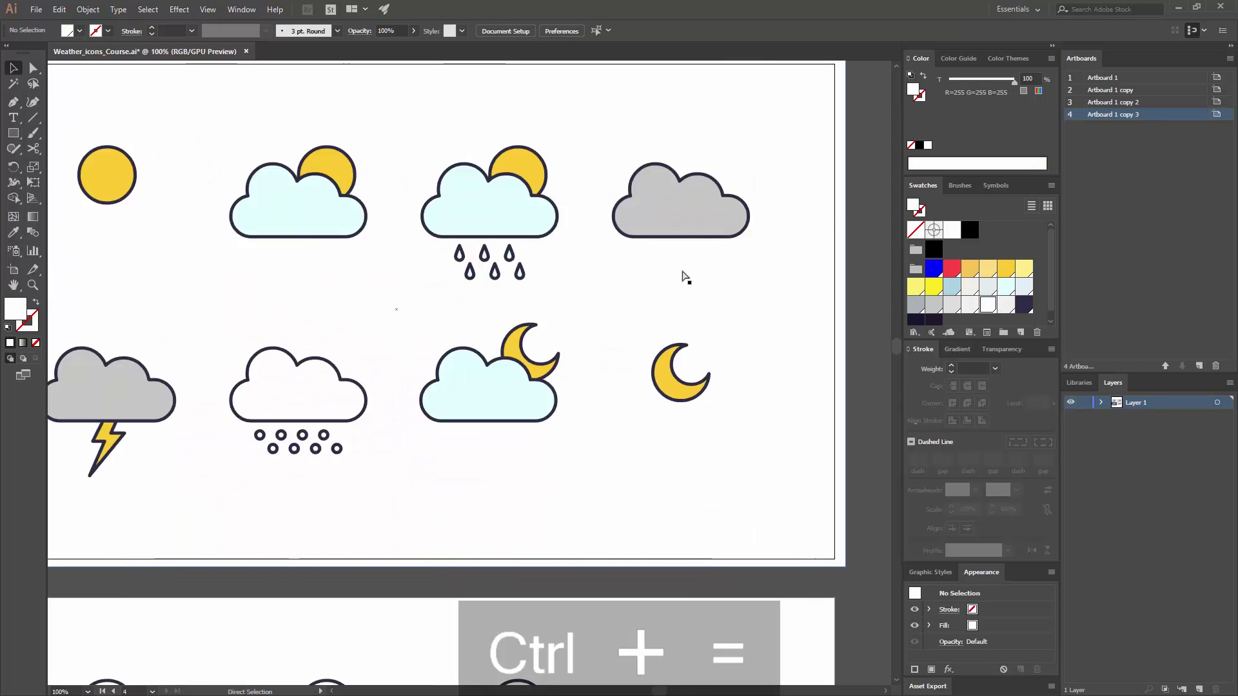
pyautogui.hotkey('ctrl', '=')
pyautogui.hotkey('ctrl', '-')
pyautogui.moveTo(610, 249); pyautogui.dragTo(659, 270)
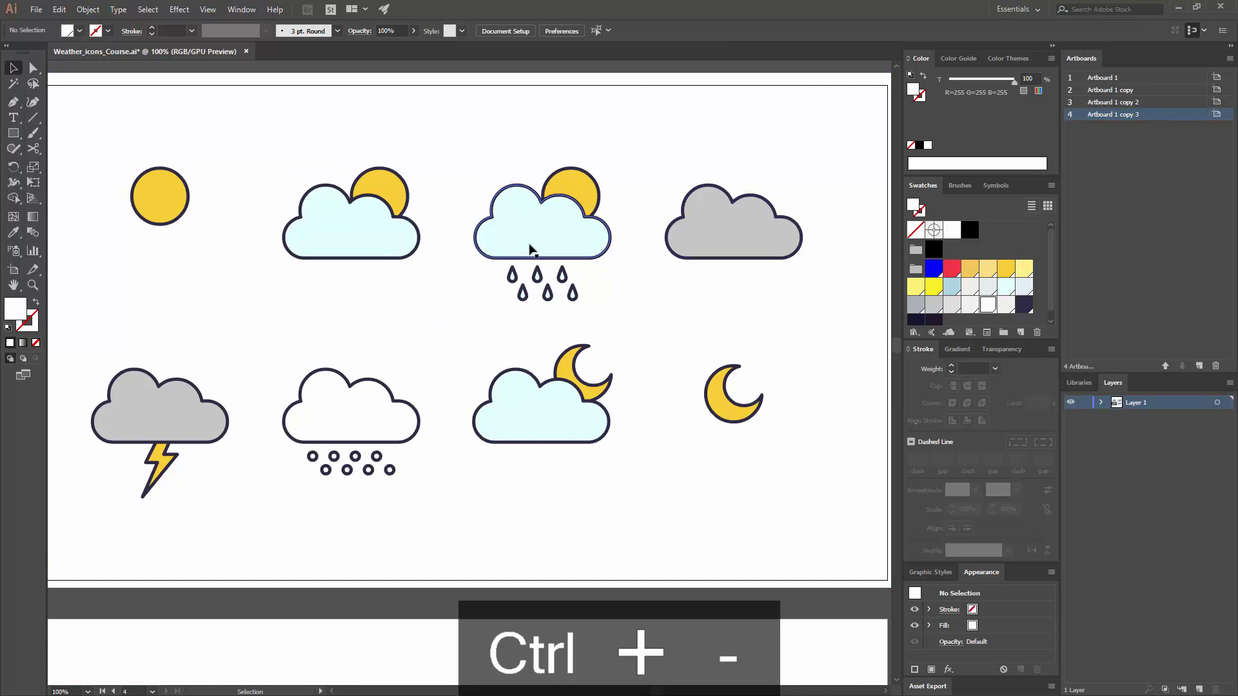
pyautogui.moveTo(399, 240); pyautogui.dragTo(566, 272)
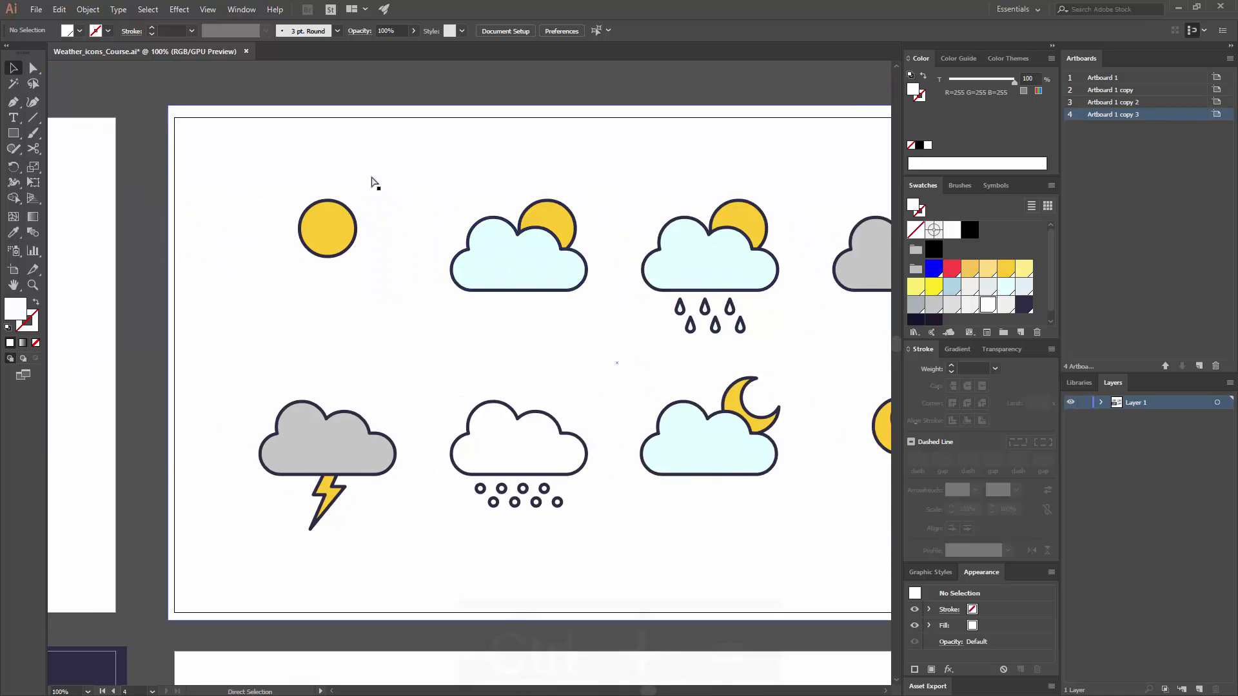
pyautogui.hotkey('ctrl', '=')
pyautogui.hotkey('ctrl', '=')
pyautogui.hotkey('ctrl', '=')
pyautogui.moveTo(301, 172); pyautogui.dragTo(539, 372)
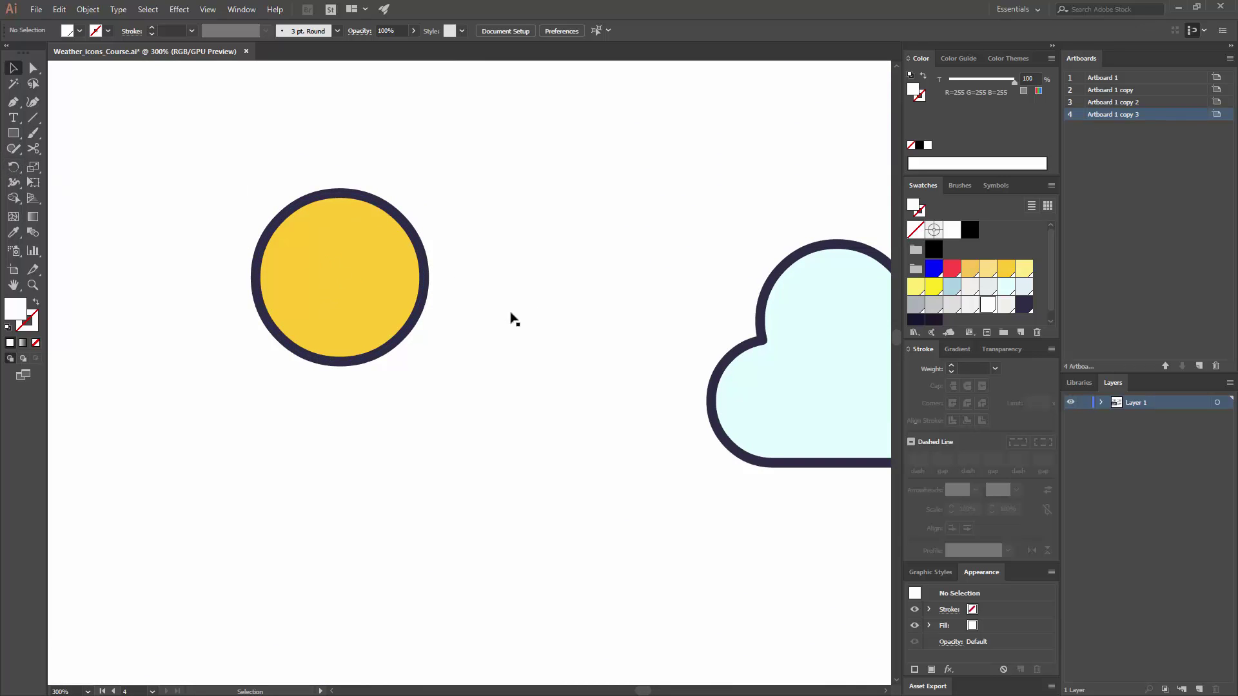
pyautogui.click(12, 134)
pyautogui.click(13, 135)
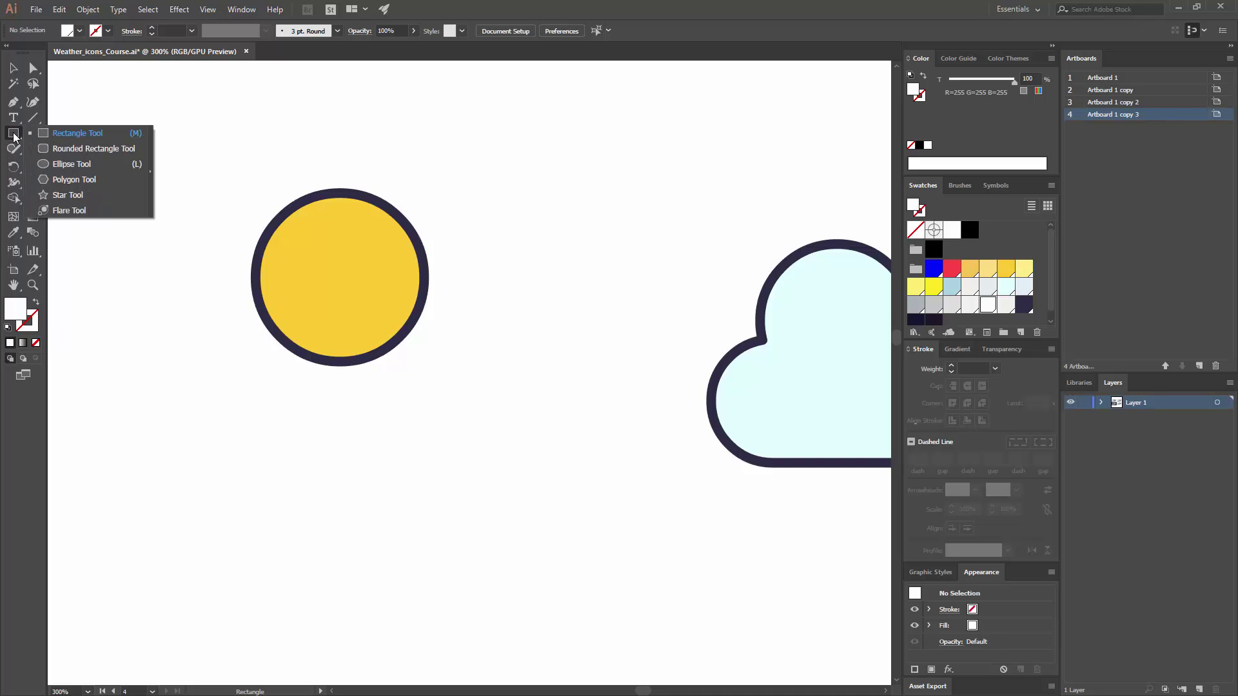
pyautogui.click(71, 164)
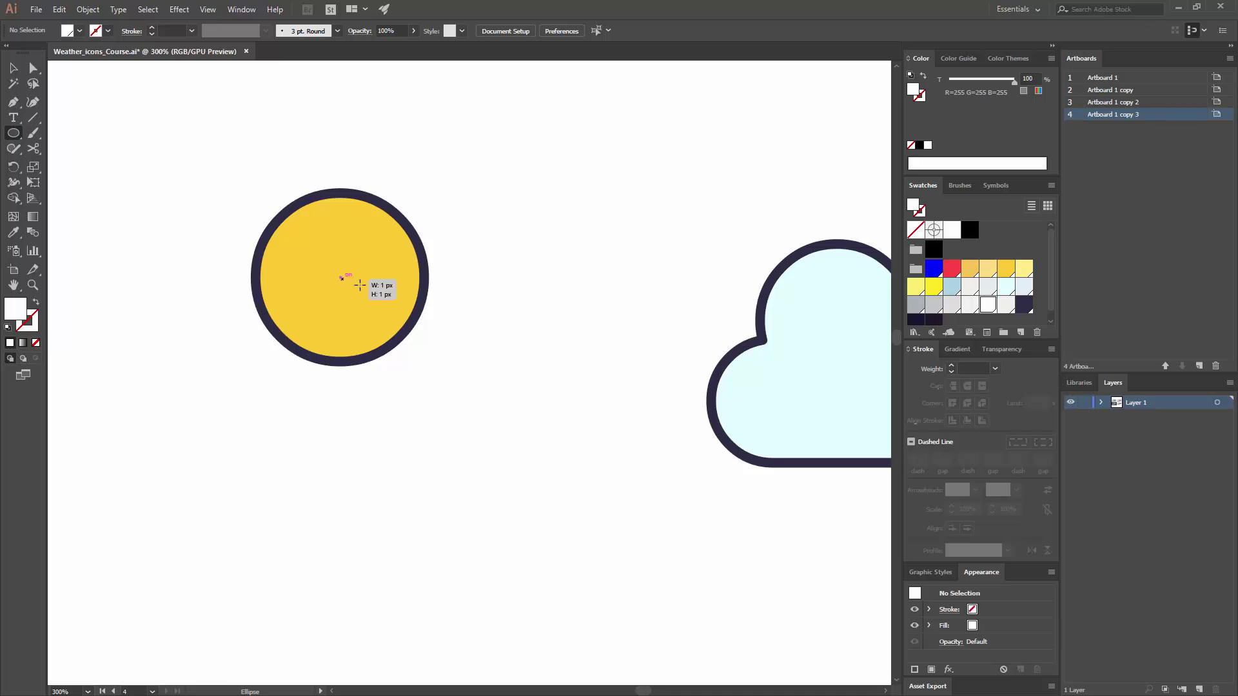
pyautogui.moveTo(359, 285)
pyautogui.mouseDown()
pyautogui.moveTo(420, 303)
pyautogui.moveTo(393, 295)
pyautogui.moveTo(420, 278)
pyautogui.moveTo(682, 303)
pyautogui.moveTo(456, 354)
pyautogui.moveTo(357, 416)
pyautogui.moveTo(325, 343)
pyautogui.moveTo(244, 308)
pyautogui.moveTo(307, 332)
pyautogui.moveTo(286, 301)
pyautogui.moveTo(298, 304)
pyautogui.mouseUp()
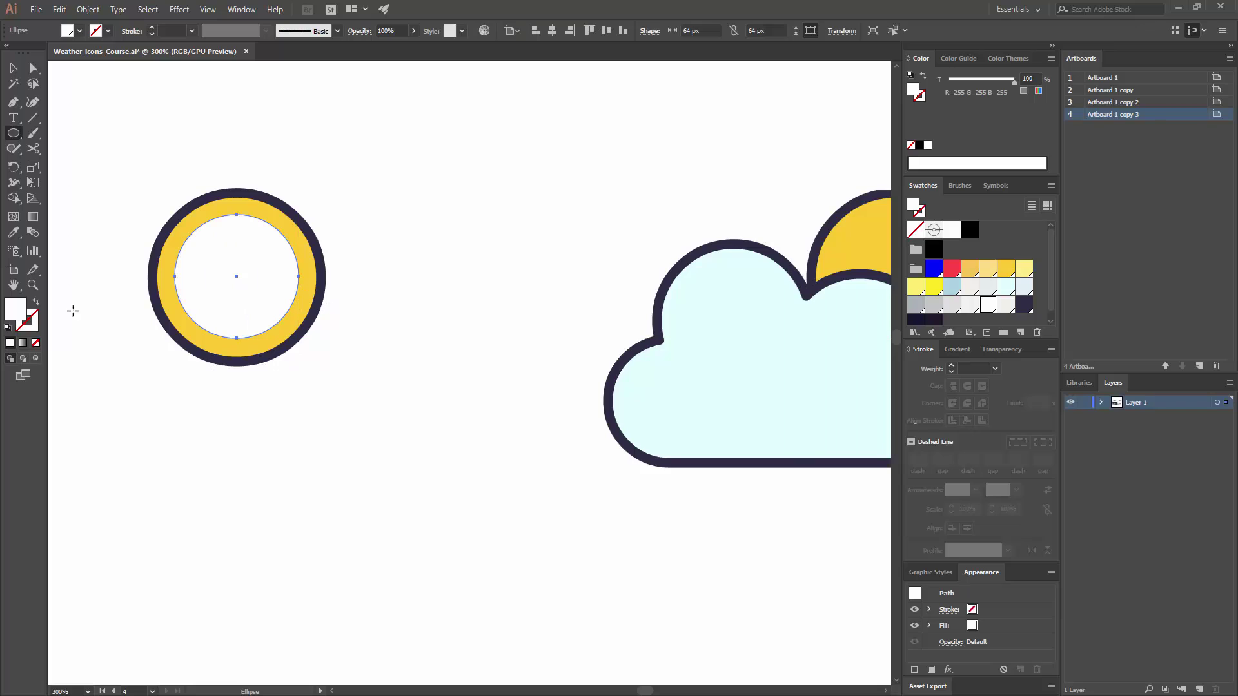
# Swap the inner circle's fill and stroke so only the outline is white, and set the stroke weight to 5 pt.
pyautogui.click(35, 303)
pyautogui.click(34, 322)
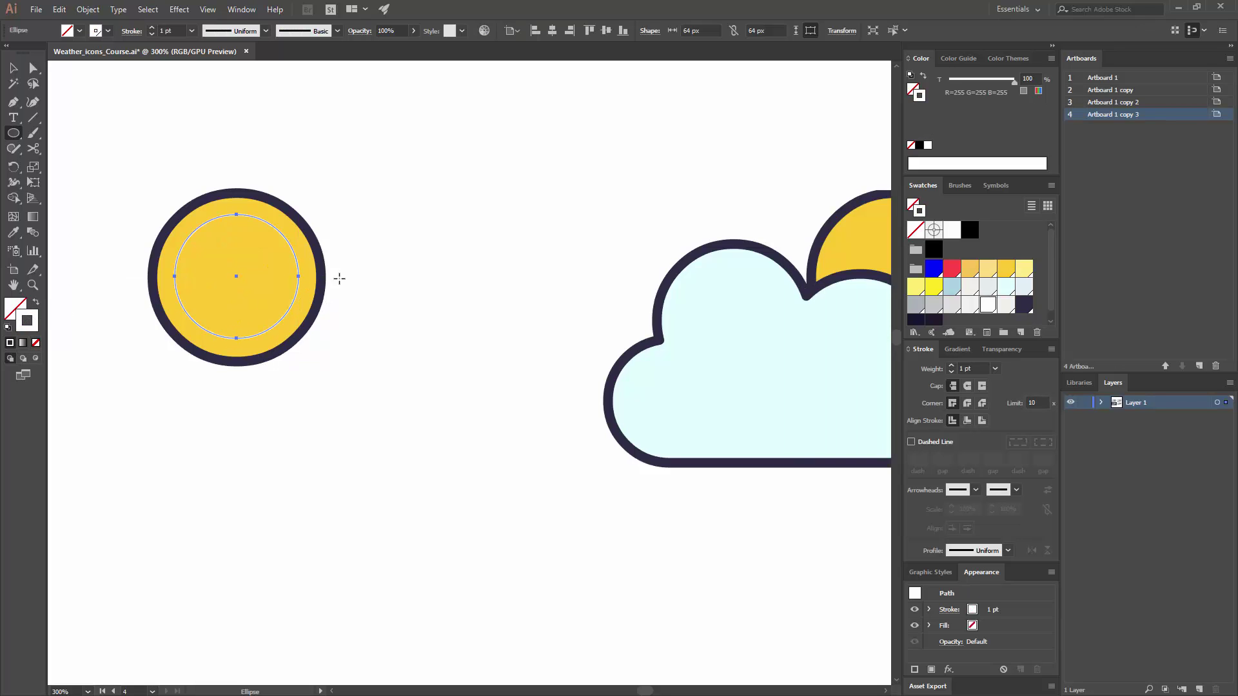
pyautogui.click(994, 369)
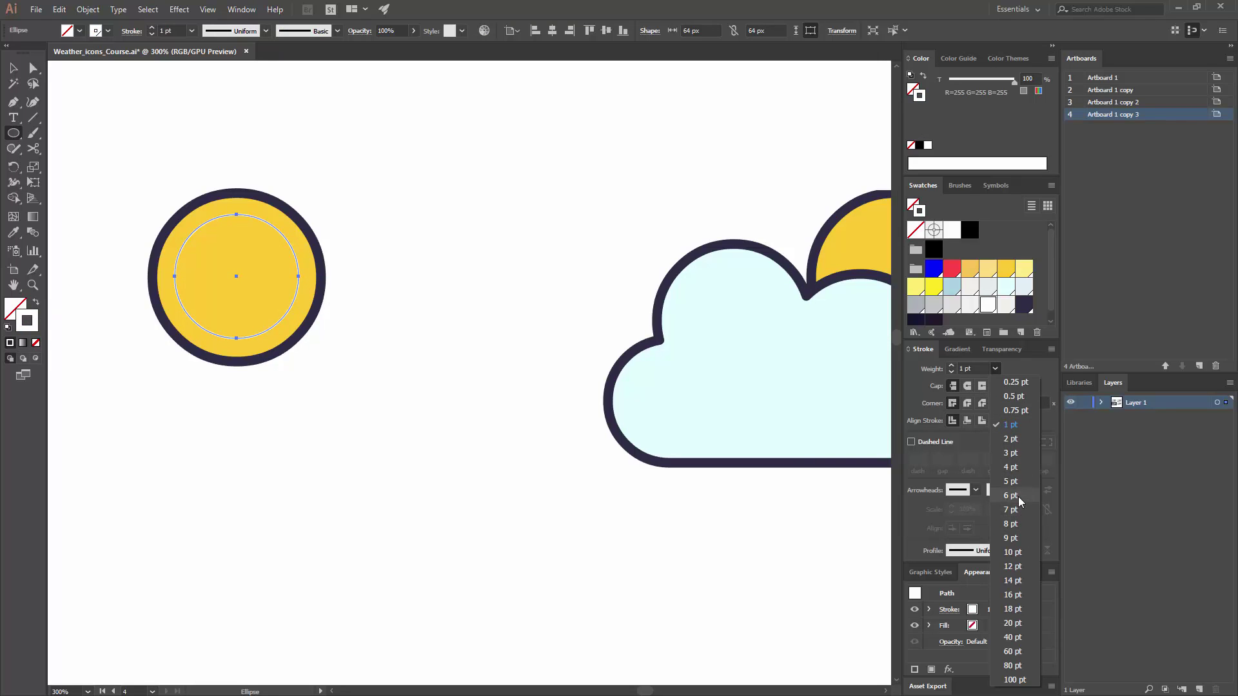
pyautogui.click(1012, 495)
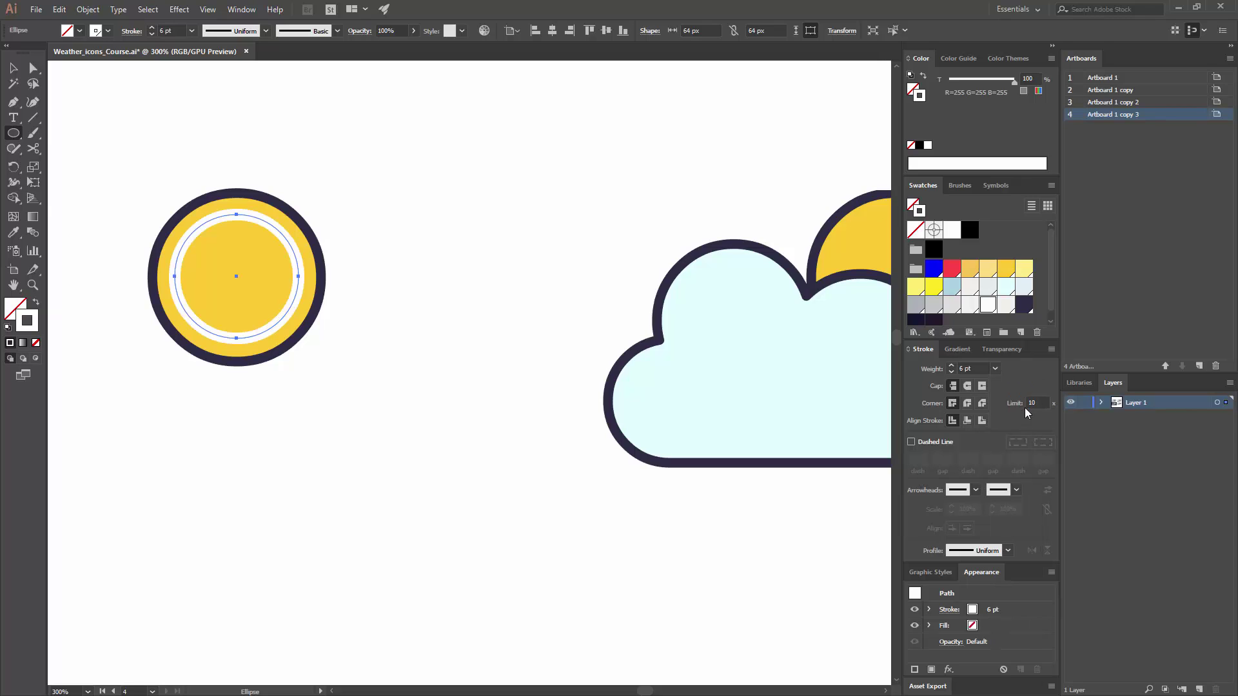
pyautogui.click(996, 369)
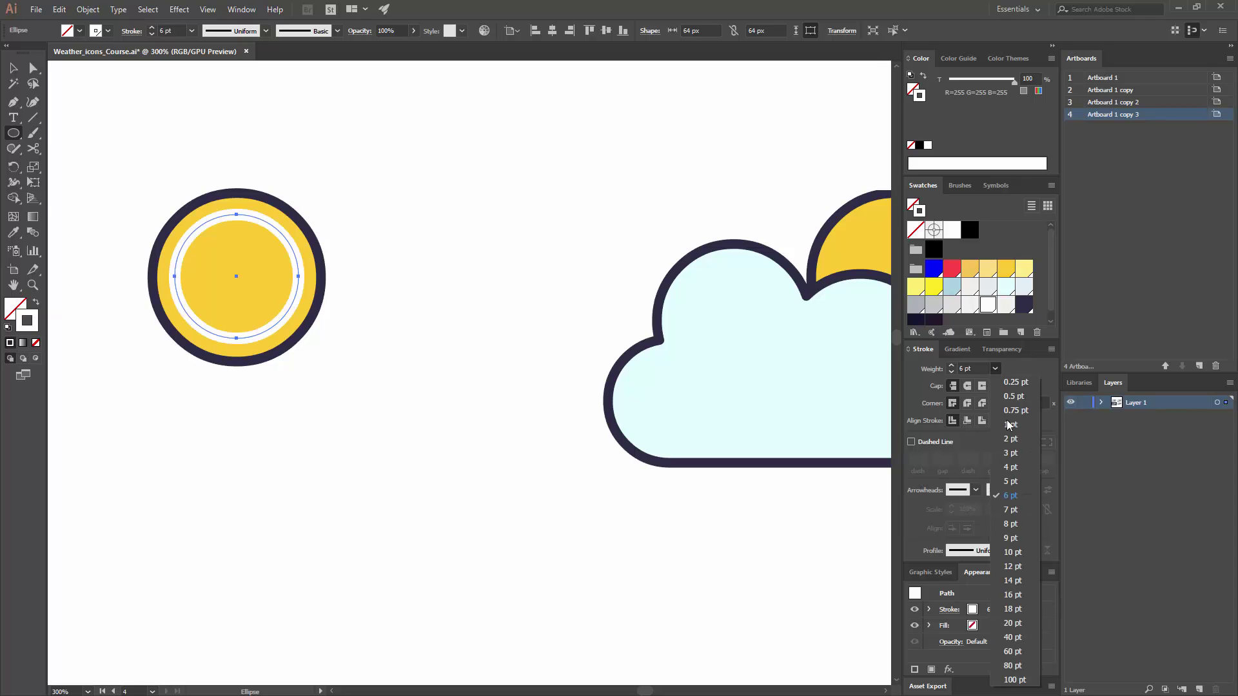
pyautogui.click(1010, 482)
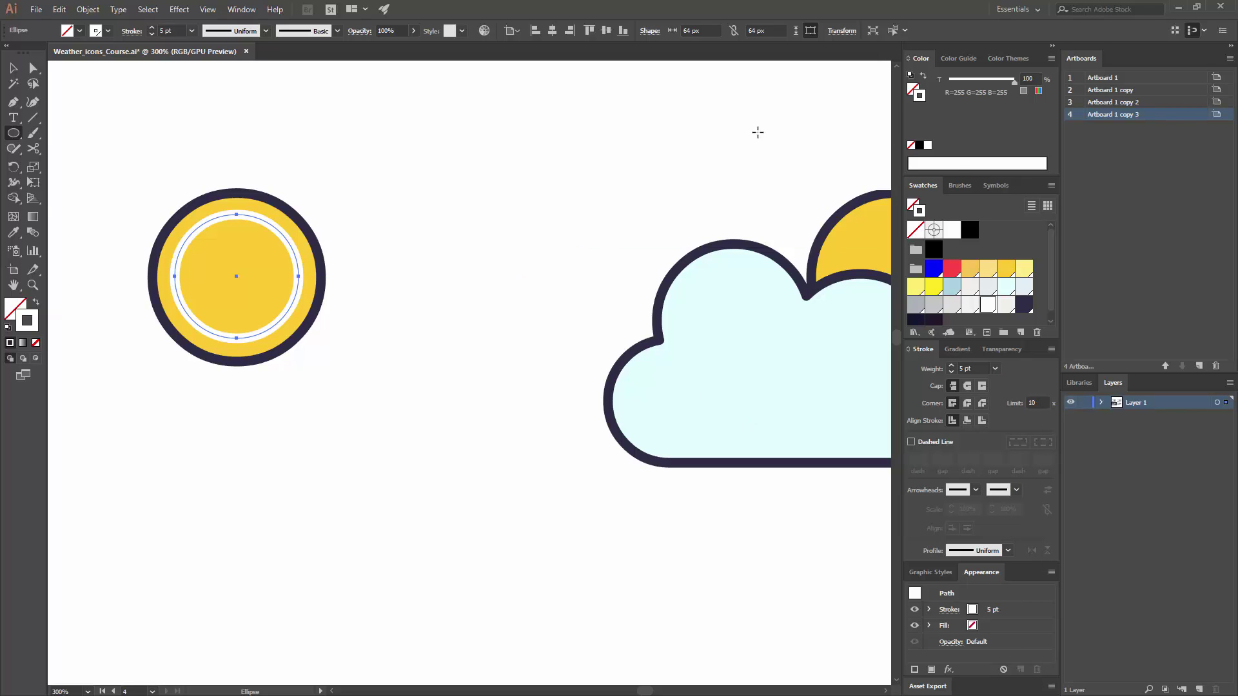
# Color the inner ring's stroke with the light yellow swatch (R 255, G 238, B 136) at 60% tint and deselect it.
pyautogui.click(1029, 276)
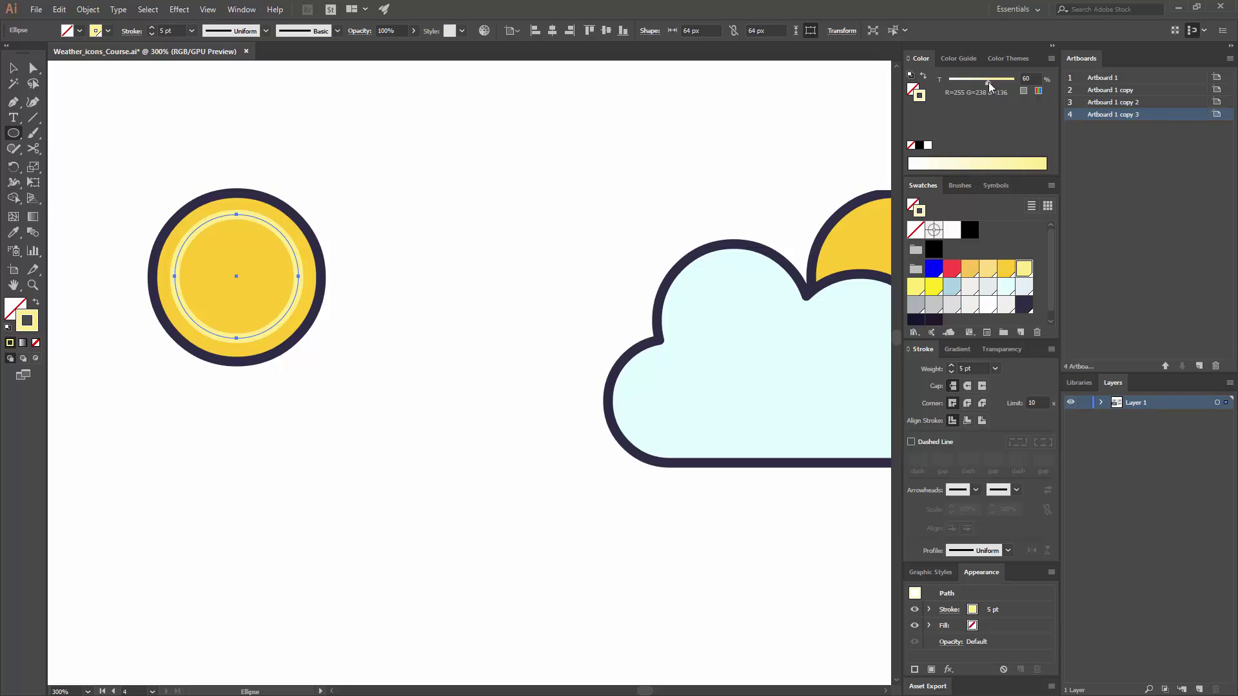
pyautogui.press('v')
pyautogui.click(500, 216)
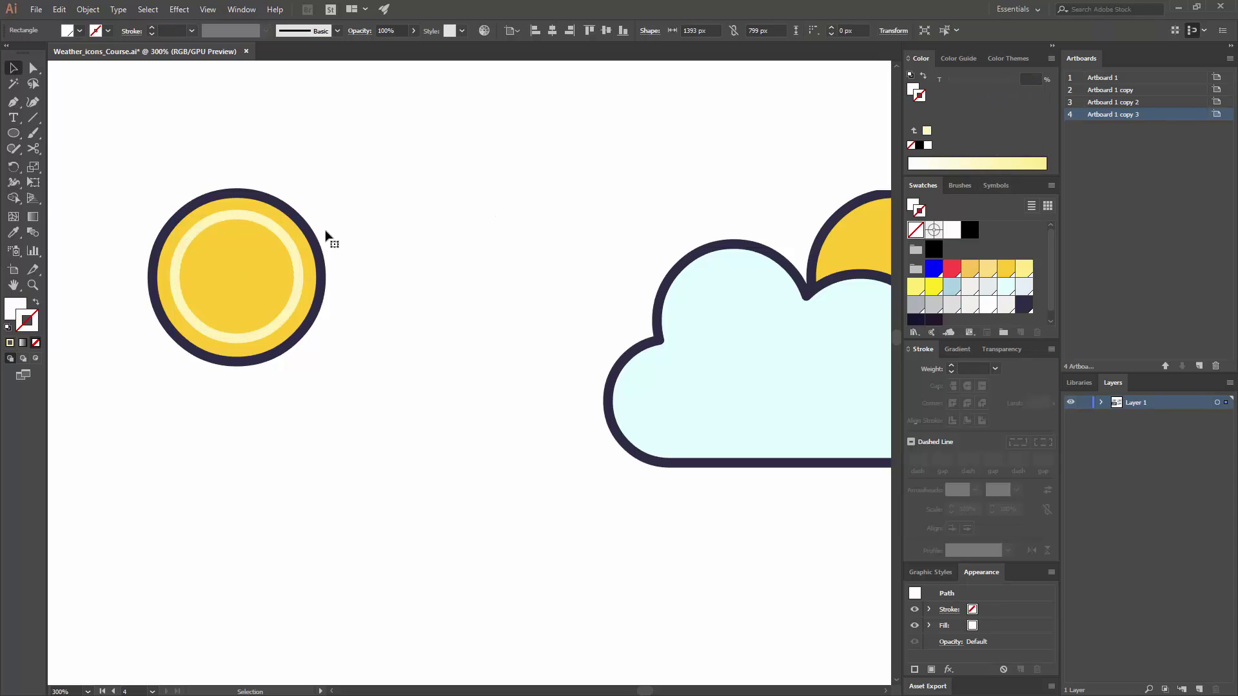
# Cut the inner ring near its top and at its right edge with the Scissors tool and delete all but the upper-right arc.
pyautogui.click(290, 245)
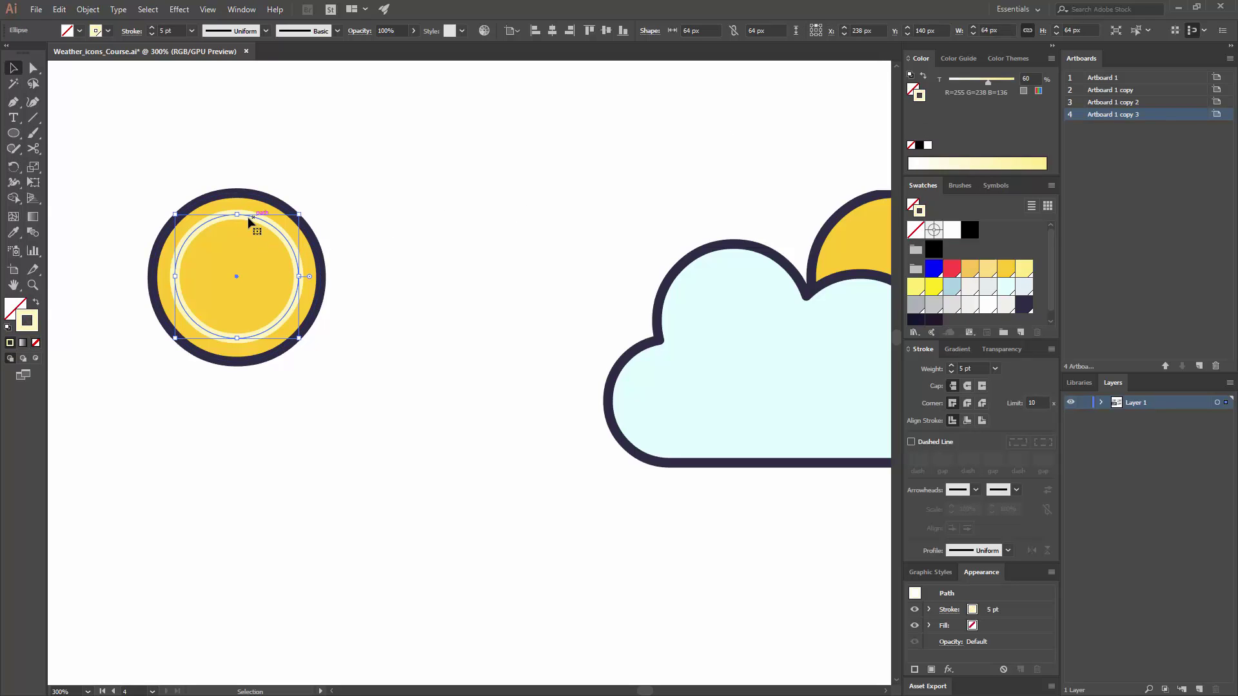
pyautogui.click(36, 152)
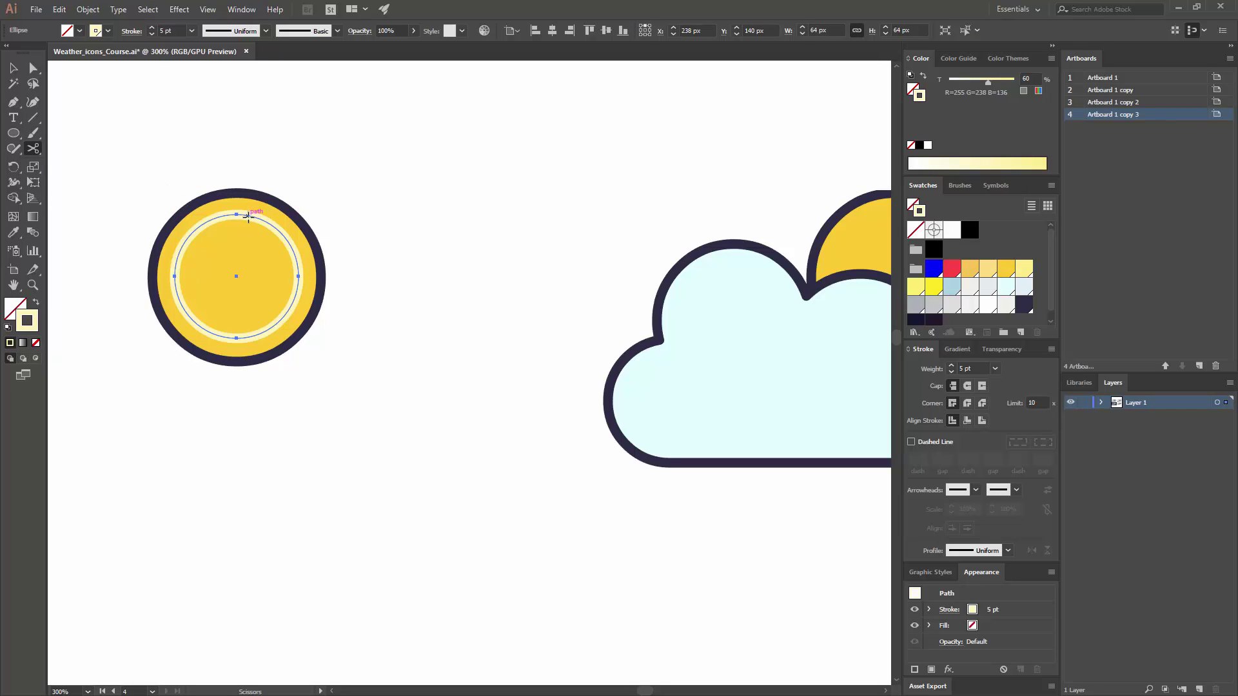
pyautogui.click(249, 216)
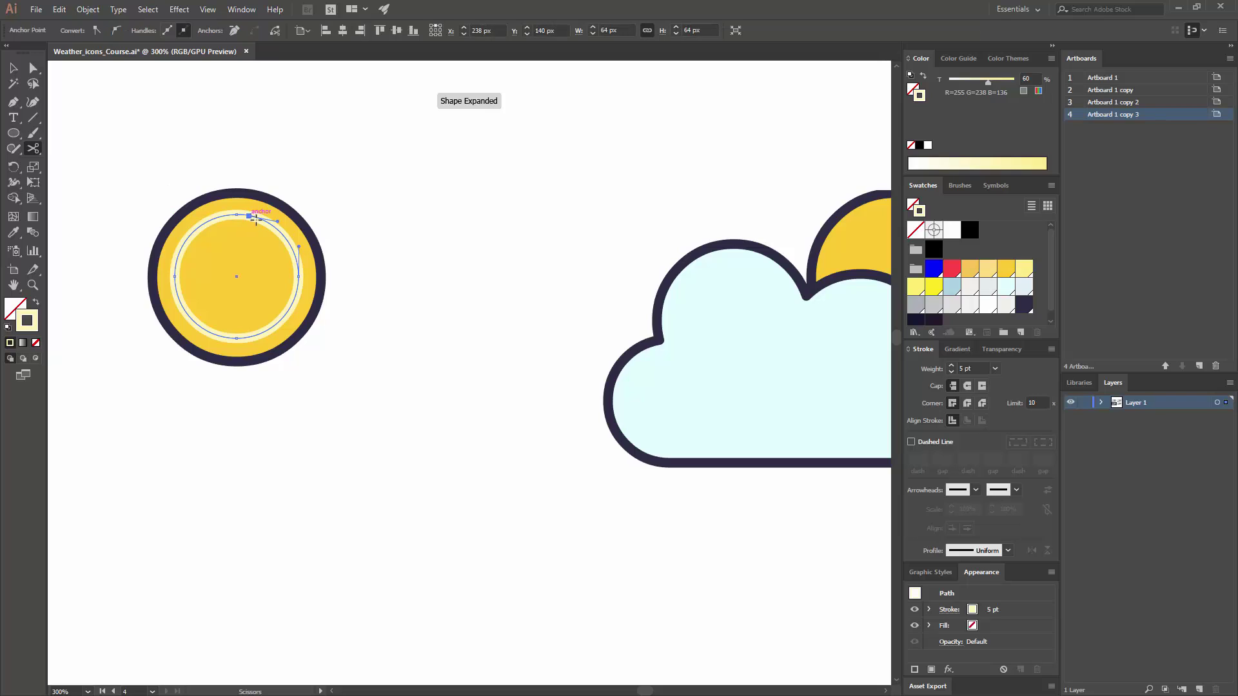
pyautogui.click(299, 277)
pyautogui.press('v')
pyautogui.click(346, 293)
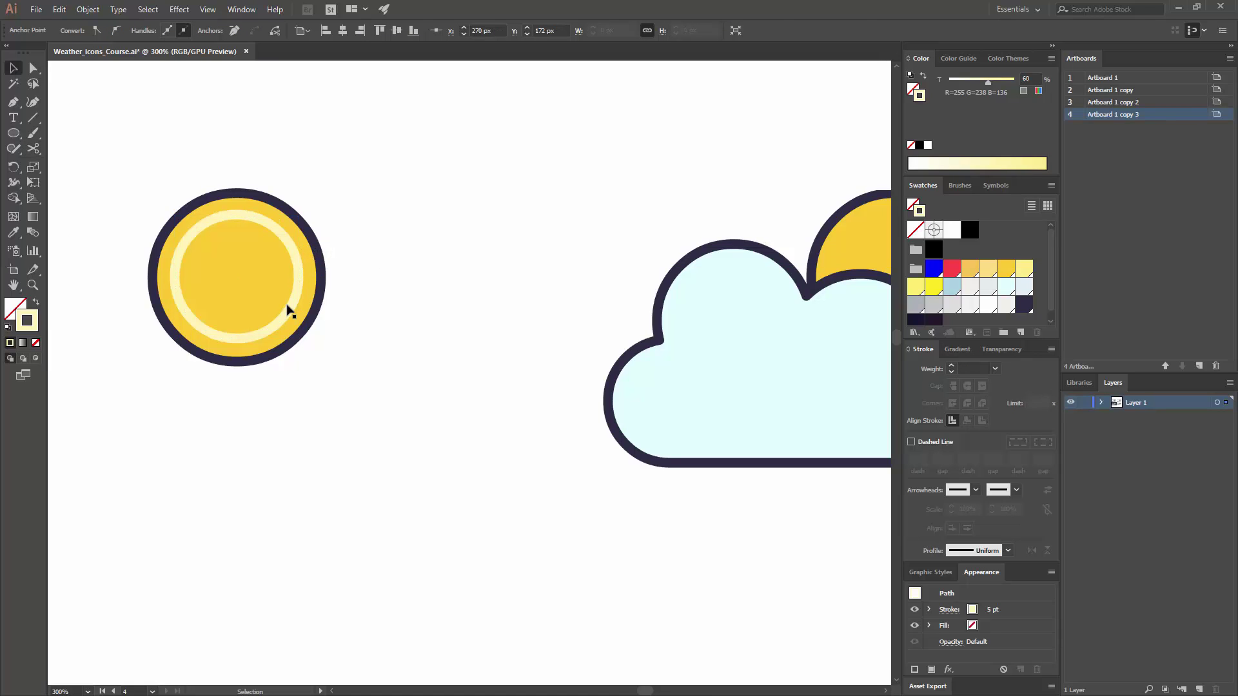
pyautogui.click(295, 298)
pyautogui.press('Delete')
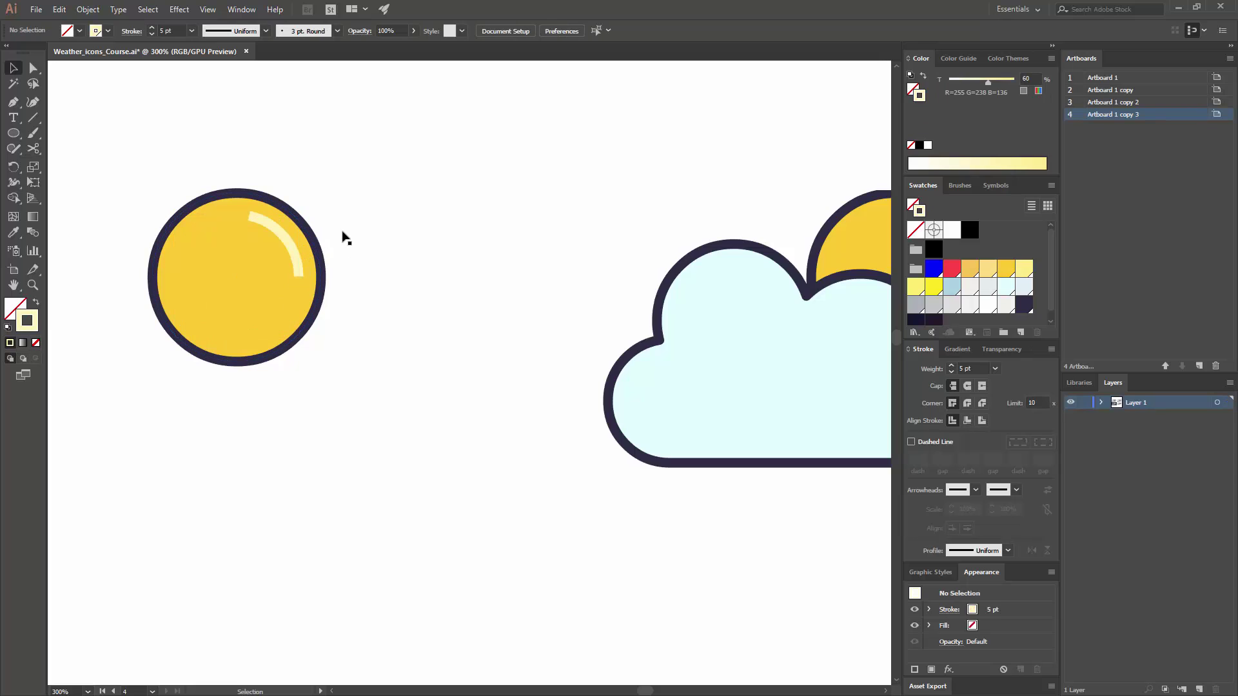
# Give the sun's highlight arc round caps and deselect it.
pyautogui.hotkey('ctrl', '=')
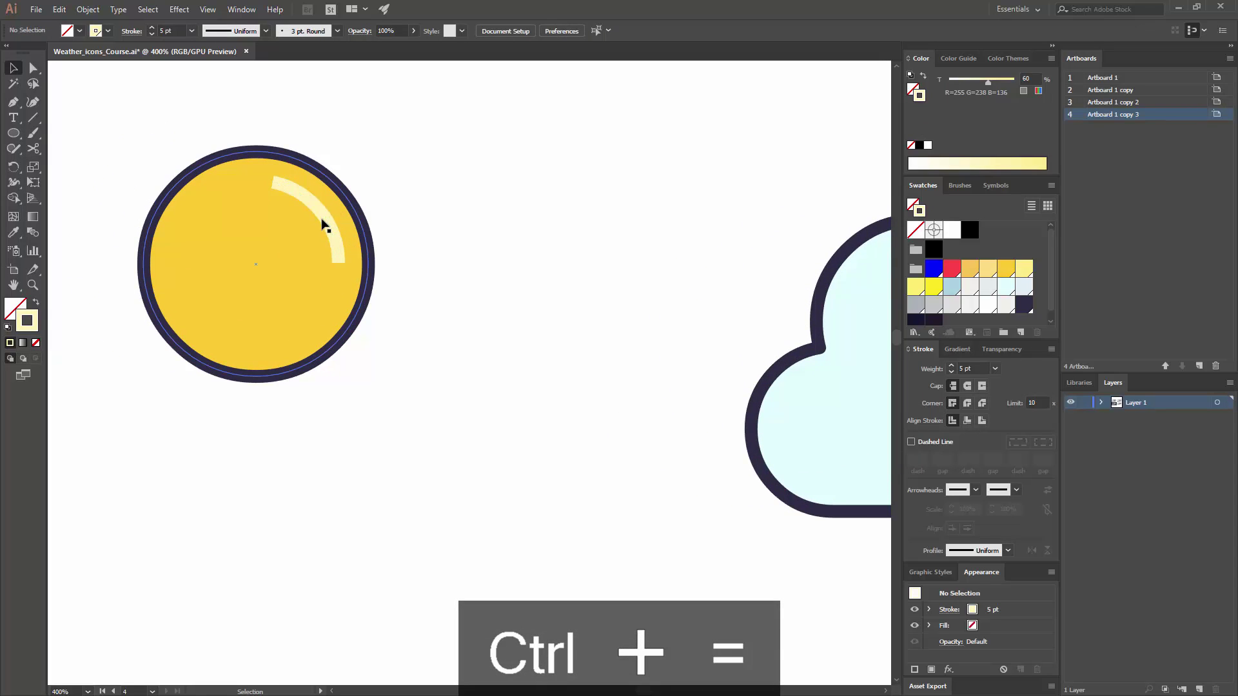
pyautogui.click(323, 222)
pyautogui.click(323, 217)
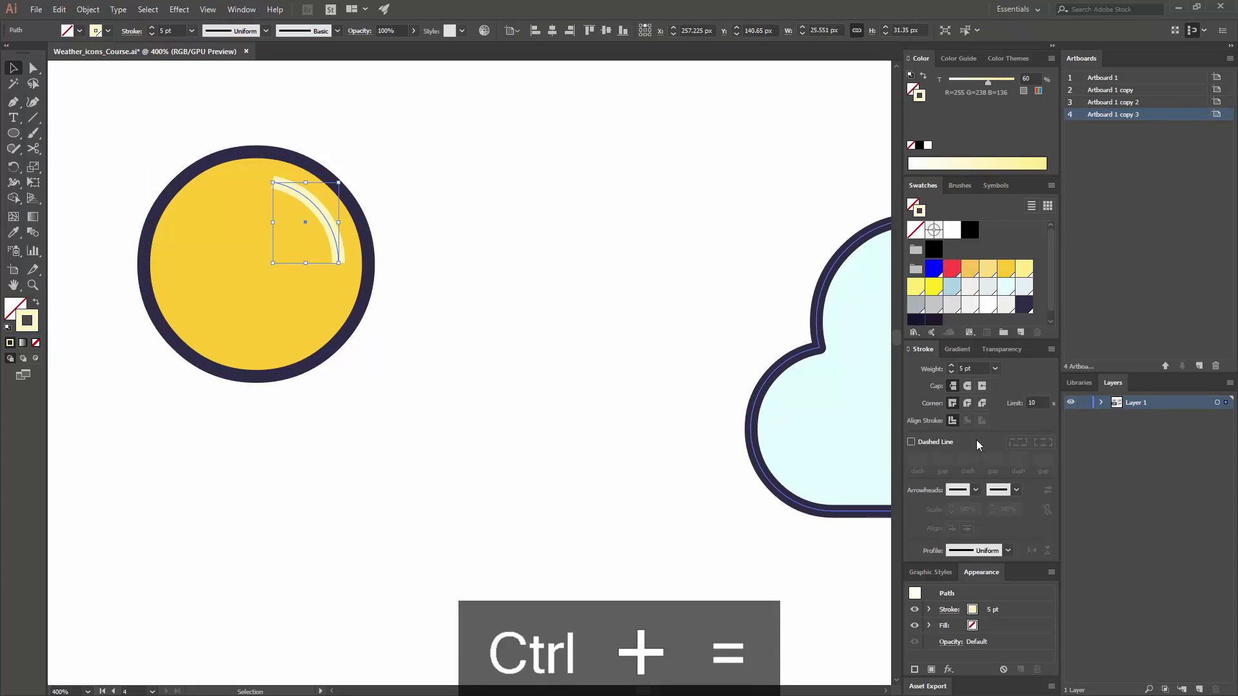
pyautogui.click(969, 389)
pyautogui.click(587, 337)
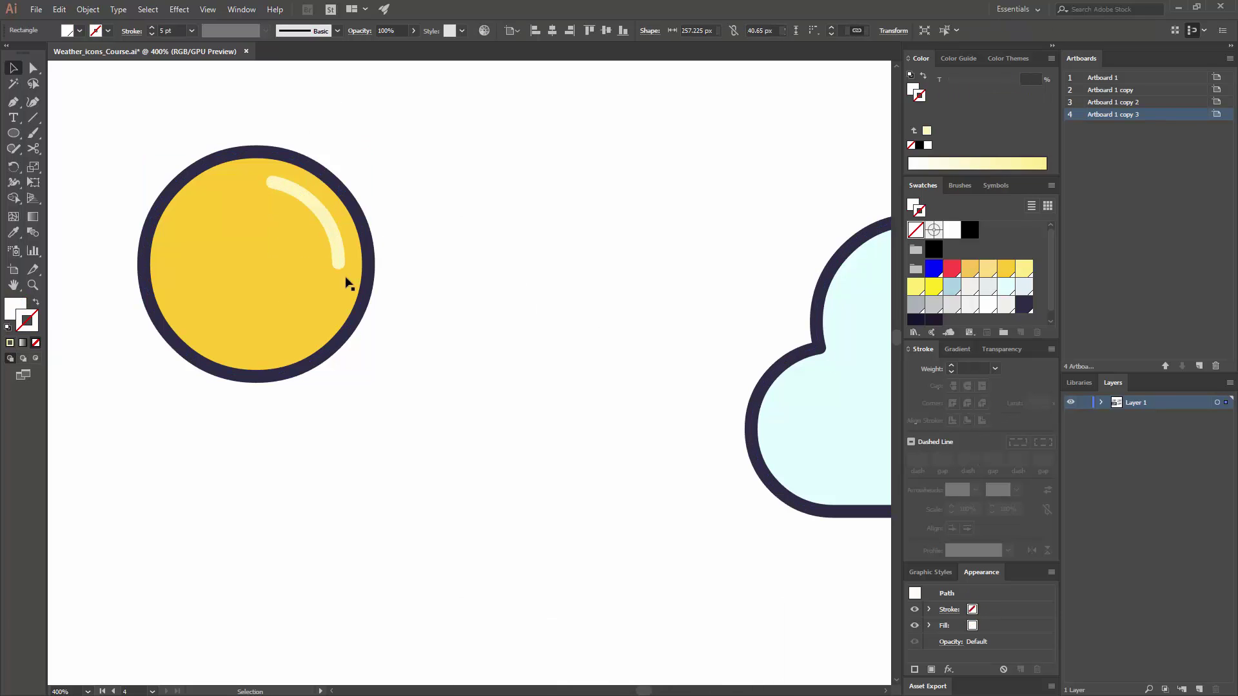
# Cut the highlight arc at two points near its lower end and delete the short segment between them.
pyautogui.moveTo(378, 199); pyautogui.dragTo(486, 277)
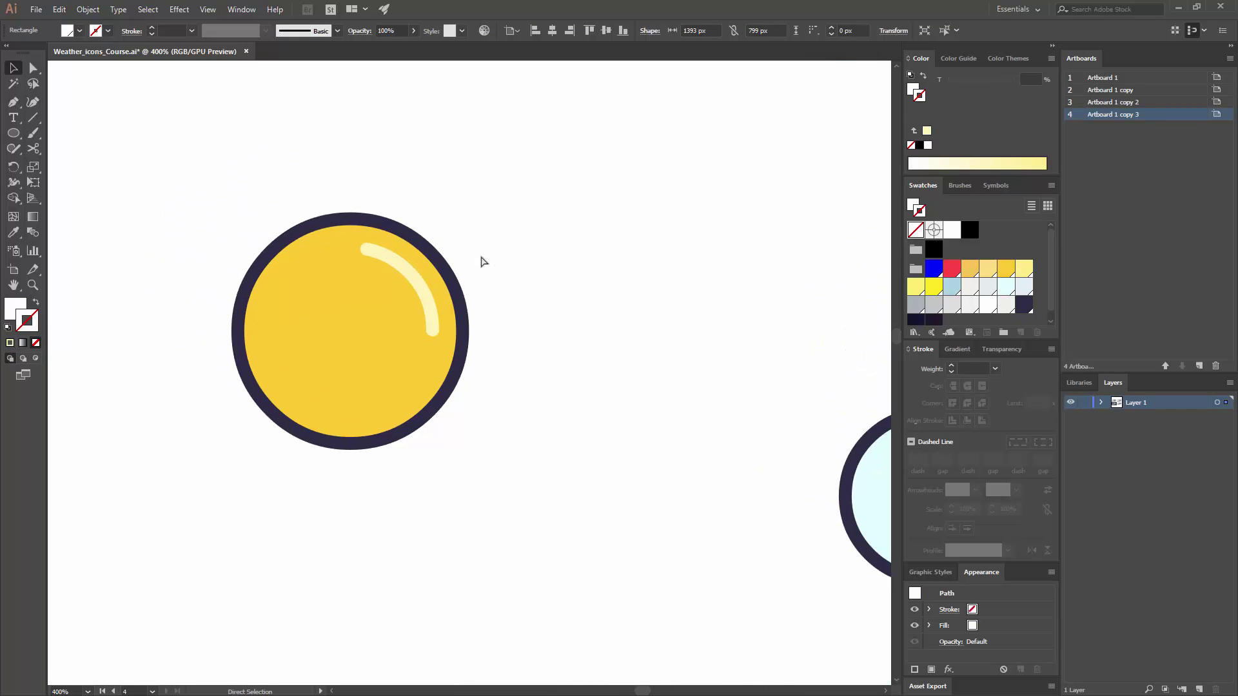
pyautogui.hotkey('ctrl', '=')
pyautogui.moveTo(589, 277); pyautogui.dragTo(859, 424)
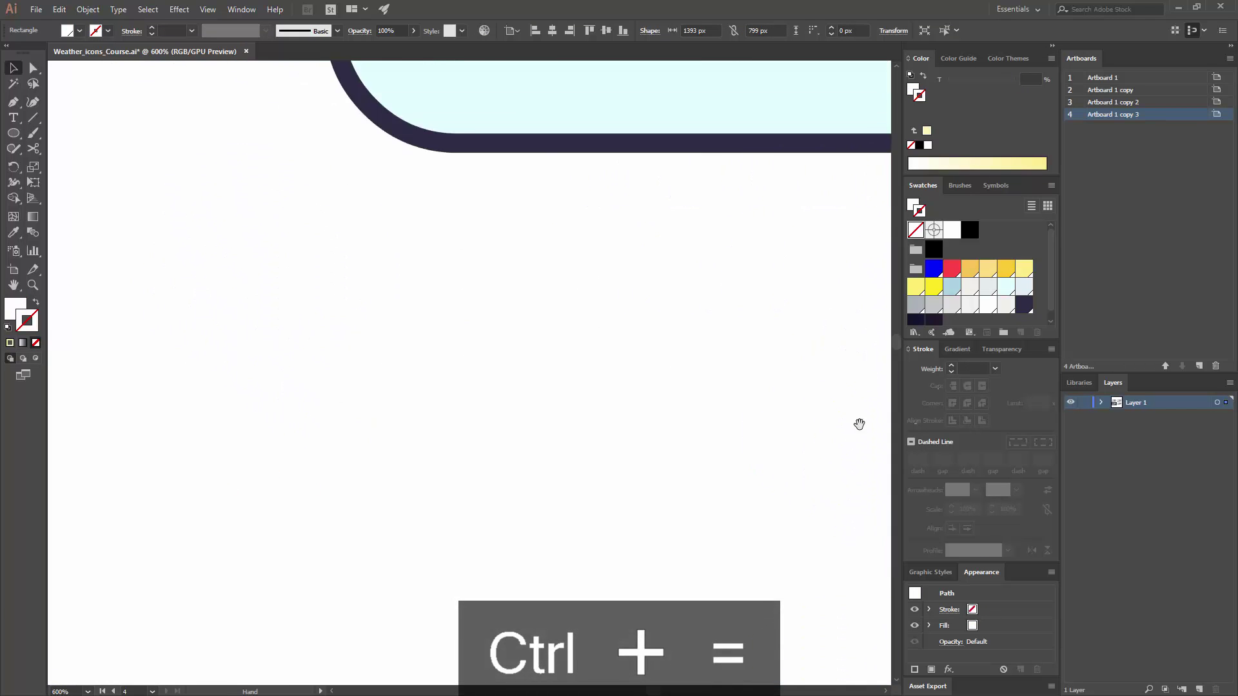
pyautogui.moveTo(333, 192); pyautogui.dragTo(854, 434)
pyautogui.moveTo(238, 81); pyautogui.dragTo(465, 352)
pyautogui.click(464, 253)
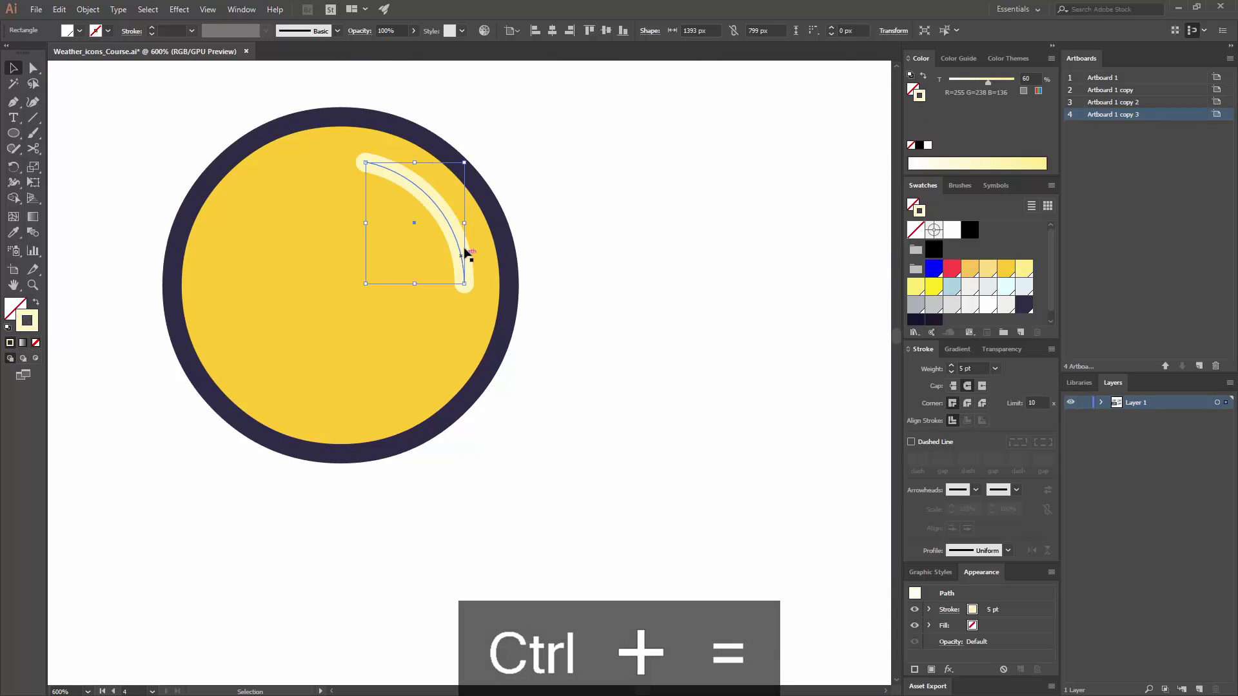
pyautogui.press('c')
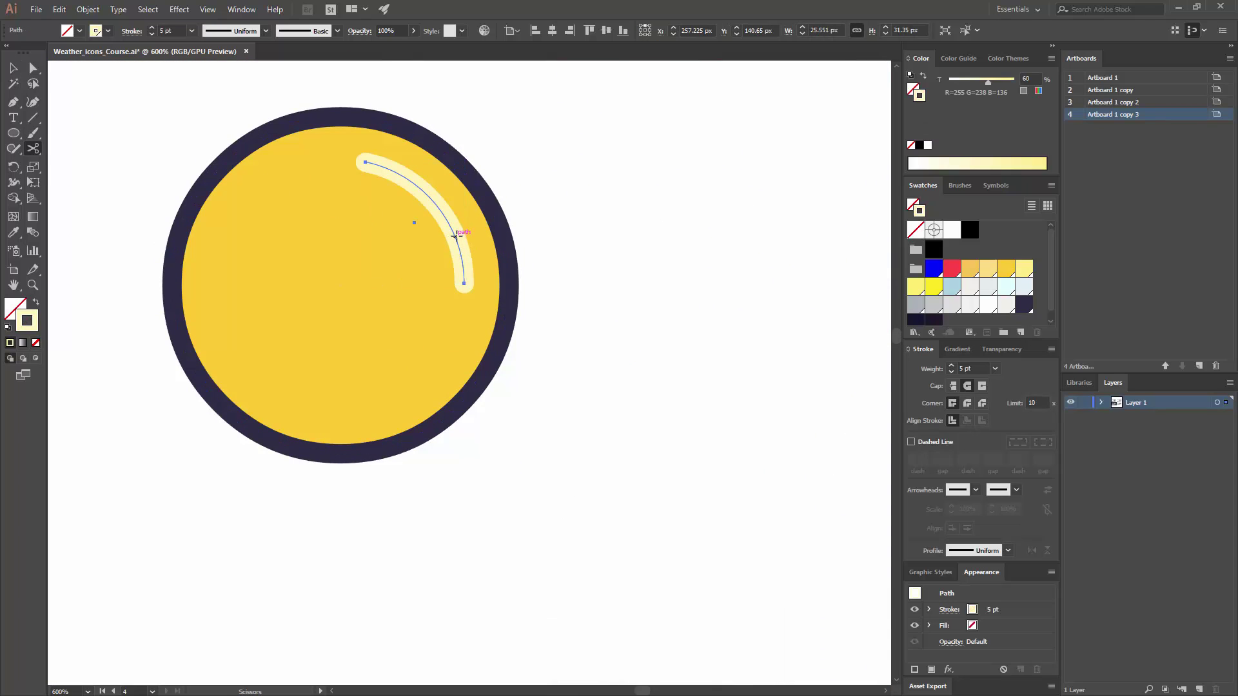
pyautogui.click(459, 251)
pyautogui.click(456, 237)
pyautogui.press('v')
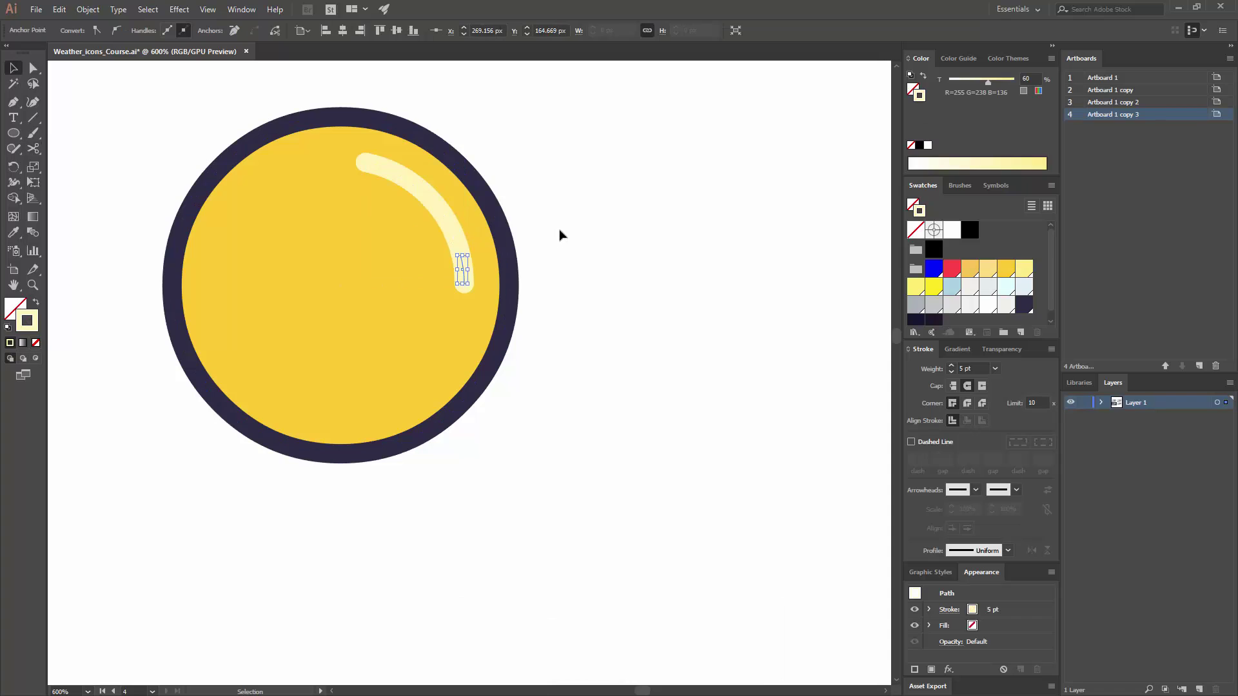
pyautogui.click(459, 246)
pyautogui.press('Delete')
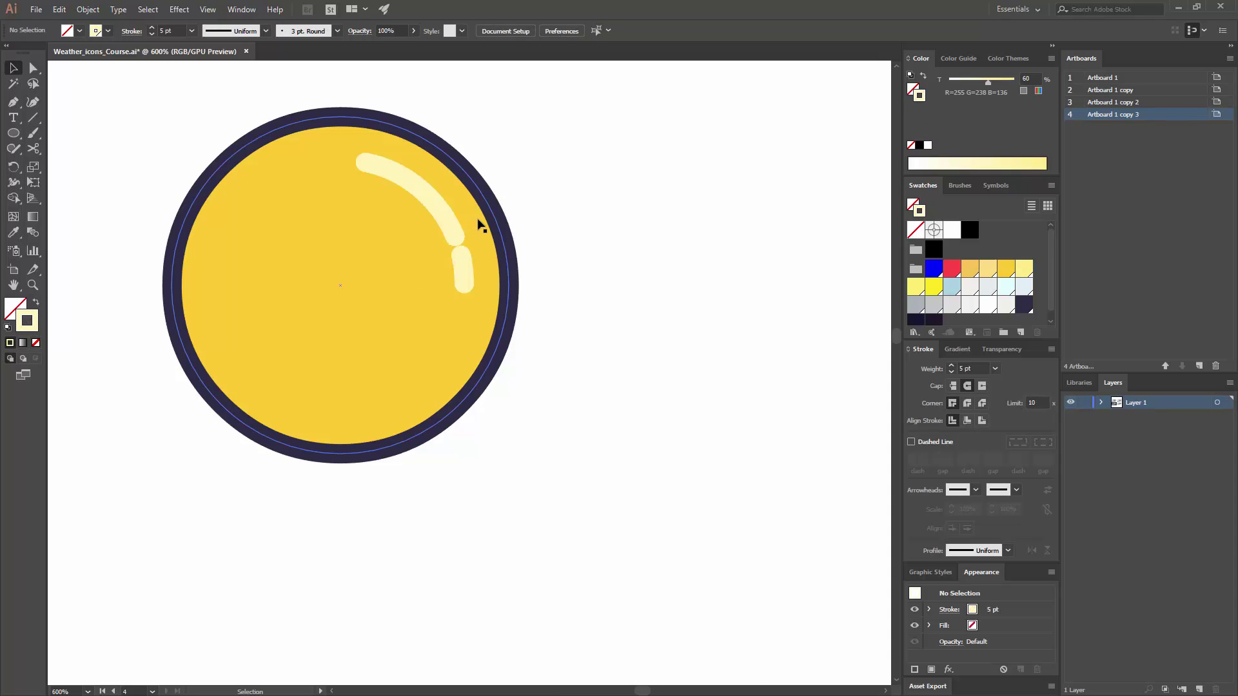
# Widen the gap in the highlight by cutting the lower end off the longer arc and deleting that piece.
pyautogui.click(451, 232)
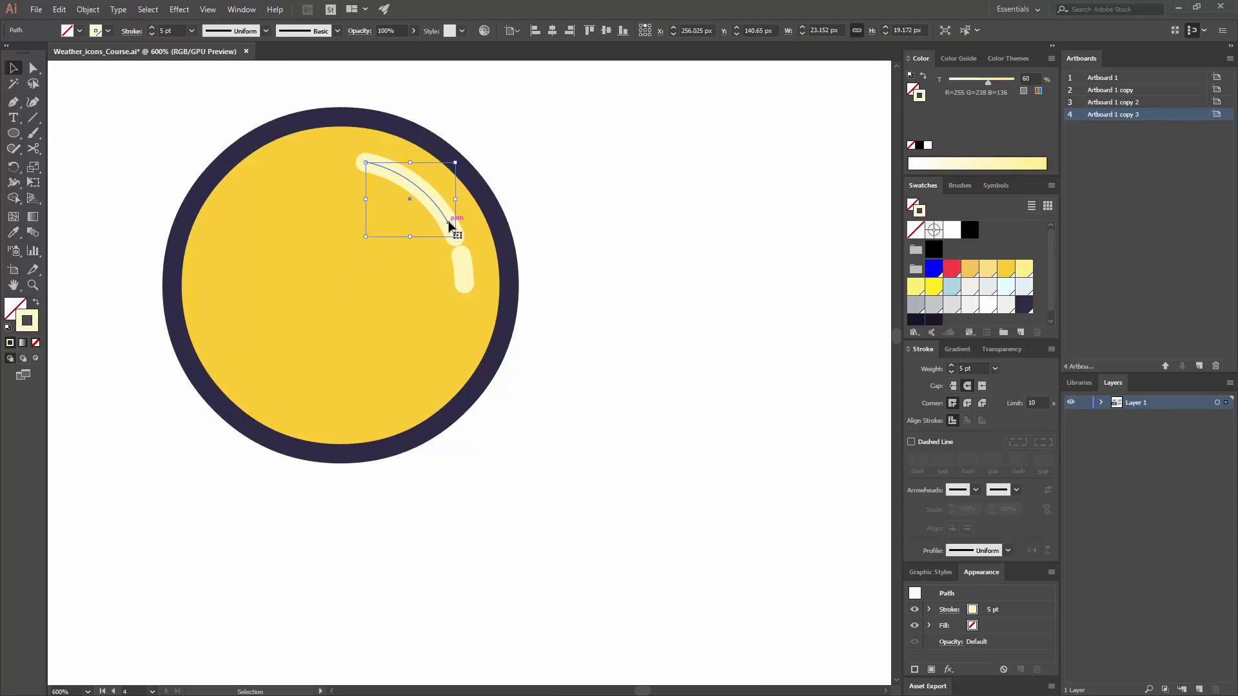
pyautogui.press('c')
pyautogui.click(446, 220)
pyautogui.press('v')
pyautogui.click(451, 231)
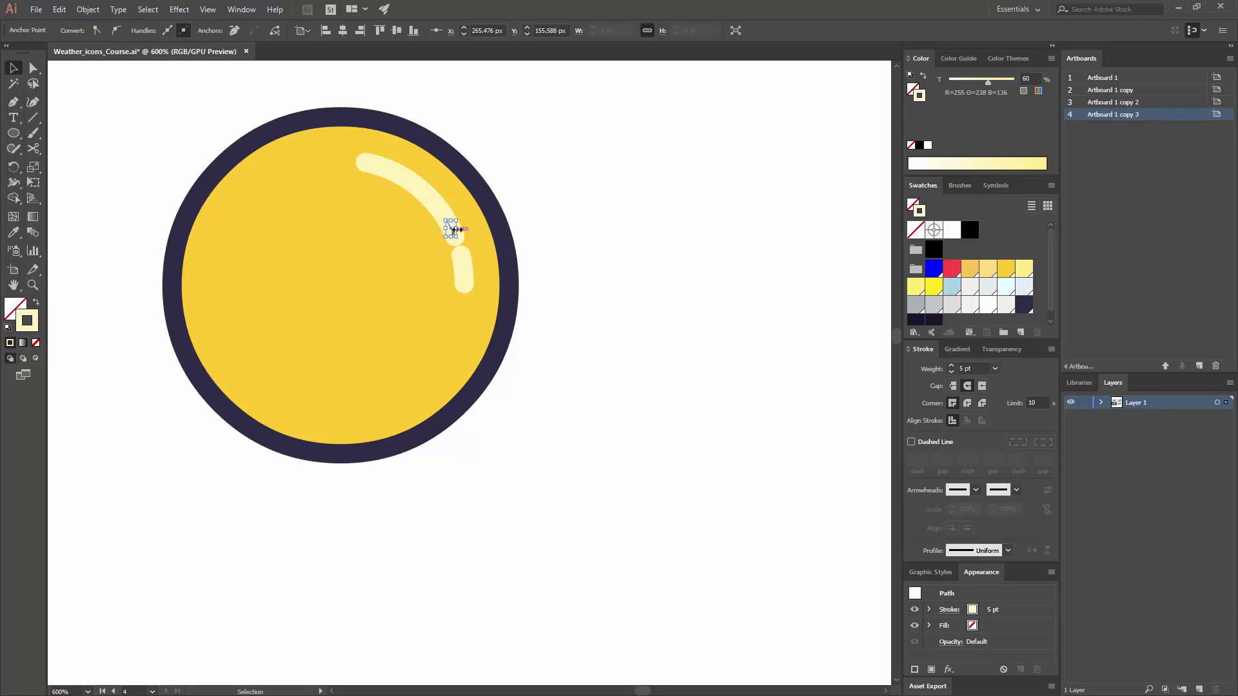
pyautogui.press('Delete')
# Group the sun's two highlight strokes and deselect the group.
pyautogui.hotkey('ctrl', '-')
pyautogui.hotkey('ctrl', '-')
pyautogui.hotkey('ctrl', '-')
pyautogui.hotkey('ctrl', '-')
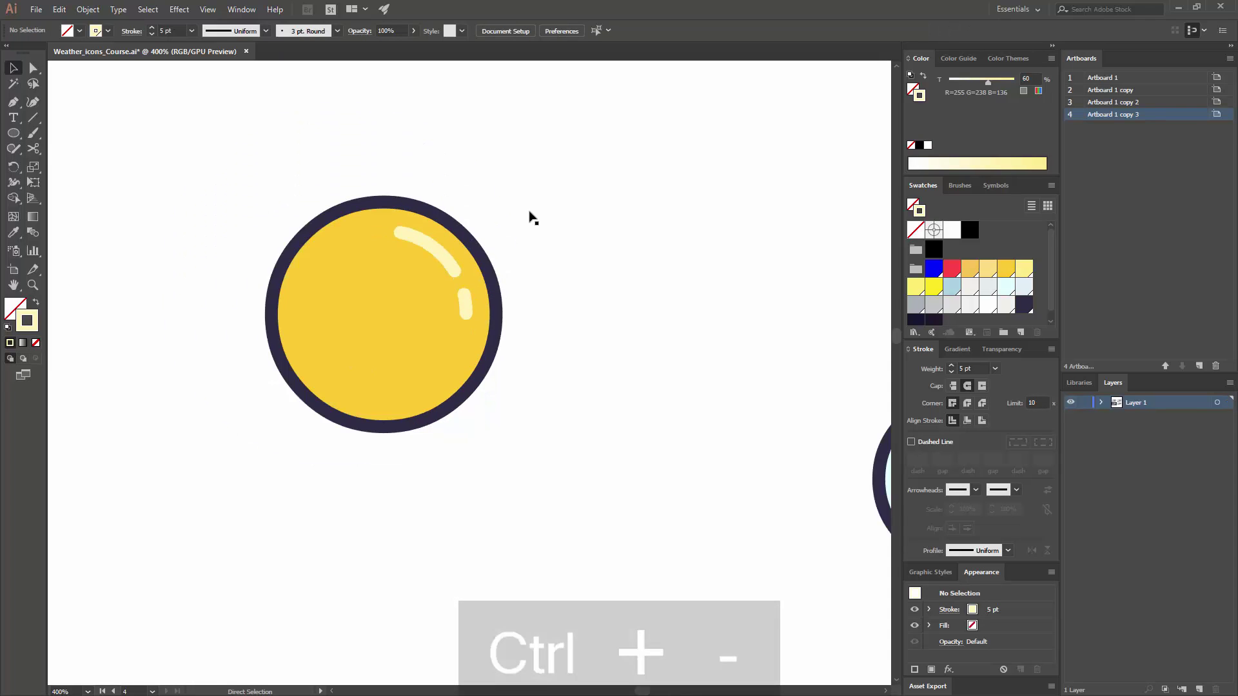
pyautogui.moveTo(627, 221); pyautogui.dragTo(247, 324)
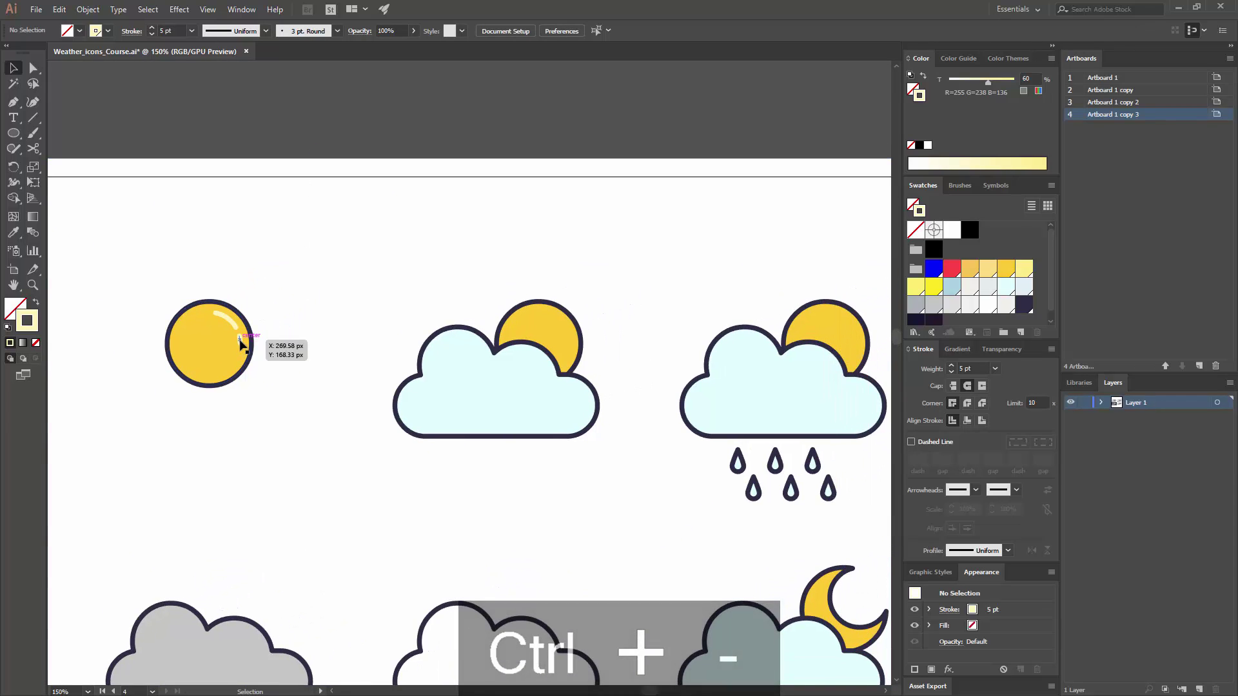
pyautogui.click(225, 319)
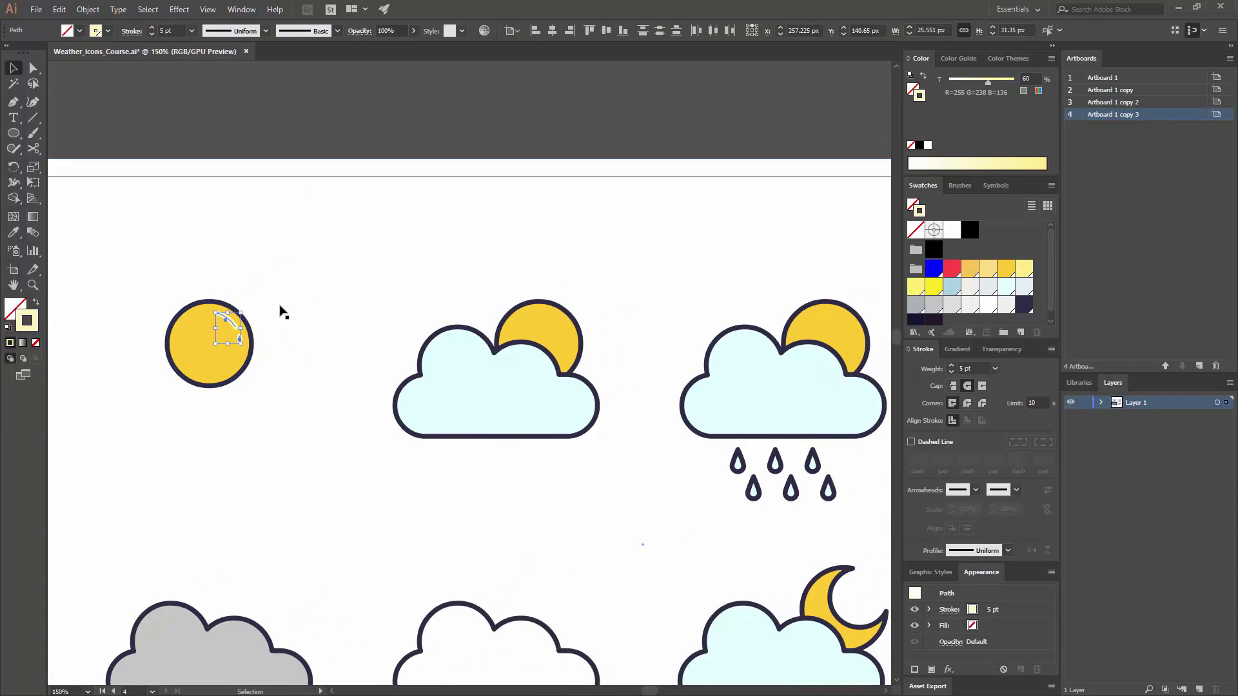
pyautogui.hotkey('ctrl', 'g')
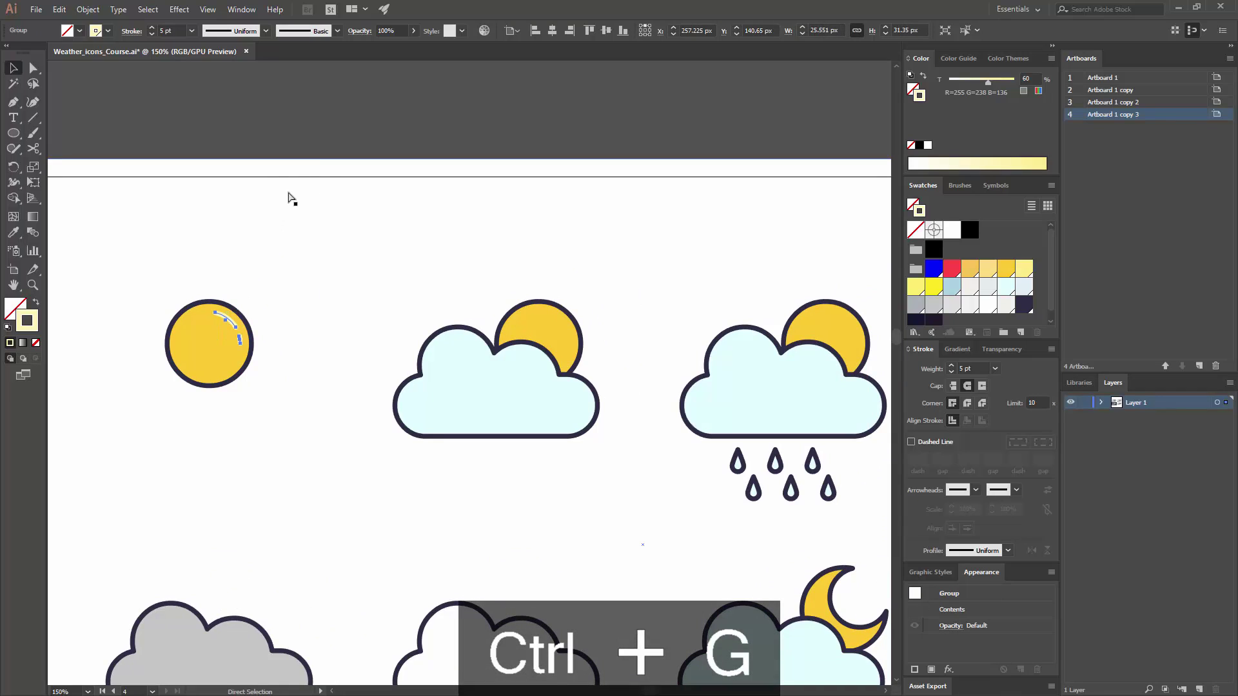
pyautogui.click(324, 137)
# Copy the highlight group onto the suns of the sun-and-cloud icon and the sunny rain cloud icon.
pyautogui.moveTo(242, 326); pyautogui.dragTo(567, 334)
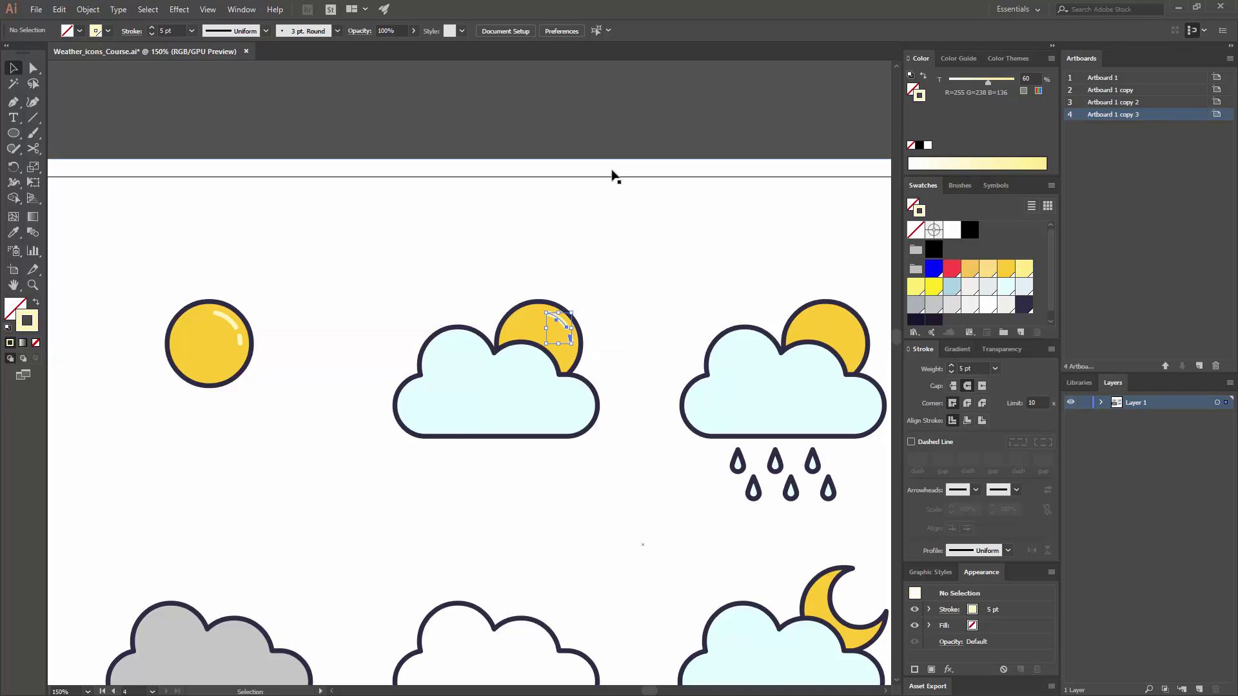
pyautogui.moveTo(664, 143); pyautogui.dragTo(481, 127)
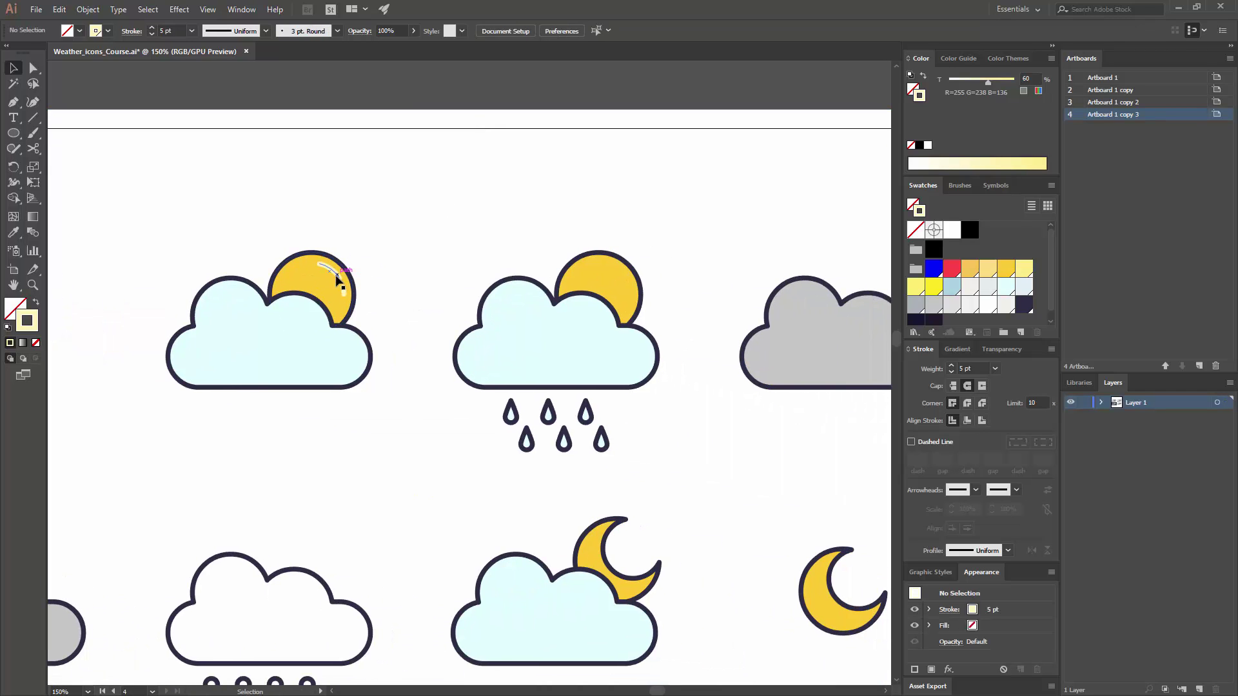
pyautogui.moveTo(341, 278); pyautogui.dragTo(627, 298)
pyautogui.hotkey('ctrl', '-')
pyautogui.hotkey('ctrl', '-')
pyautogui.moveTo(636, 296); pyautogui.dragTo(706, 213)
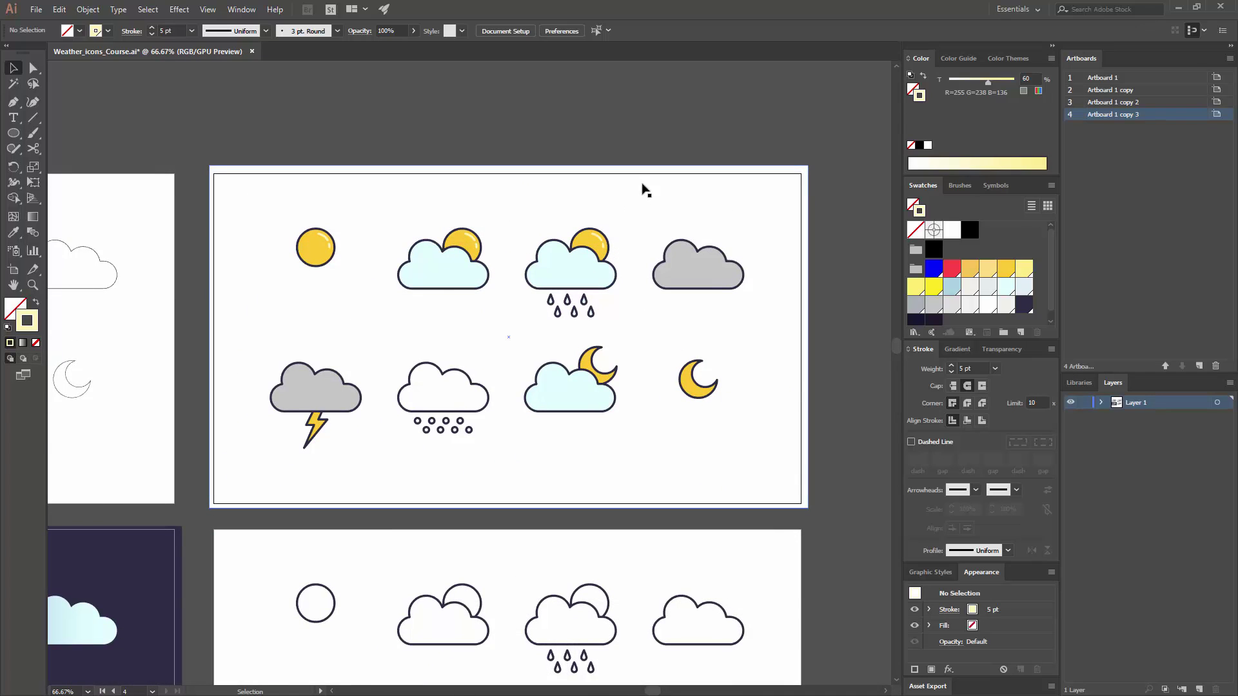
pyautogui.moveTo(401, 309); pyautogui.dragTo(434, 290)
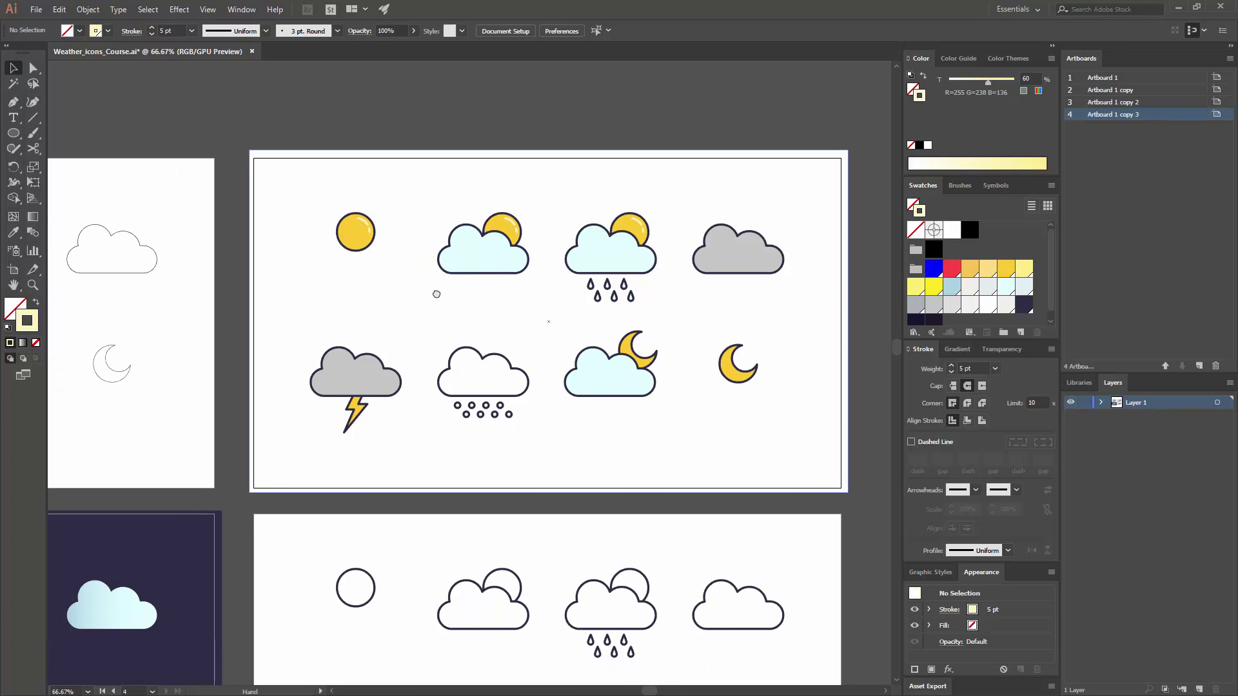